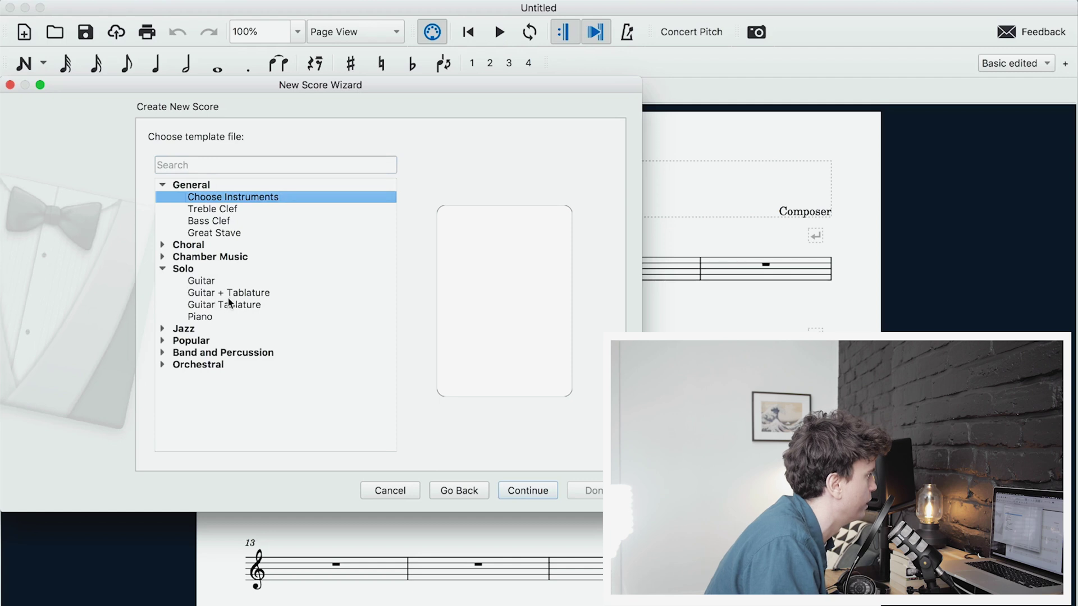
Step: Proceed past the template choice and give the new score a key signature of one flat
{"action": "left_click", "coordinate": [528, 490]}
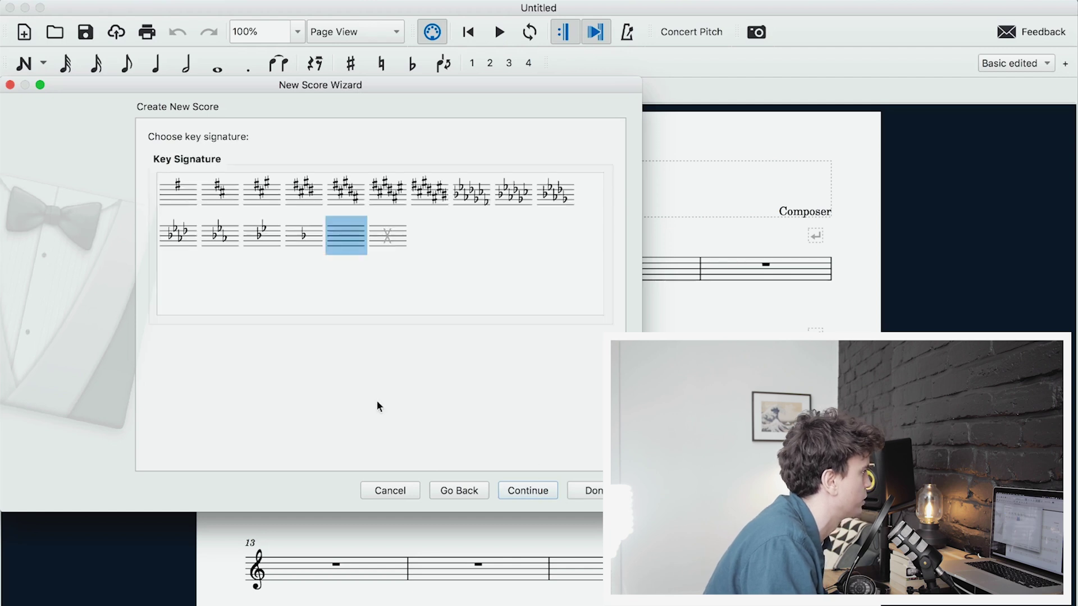
{"action": "left_click", "coordinate": [305, 246]}
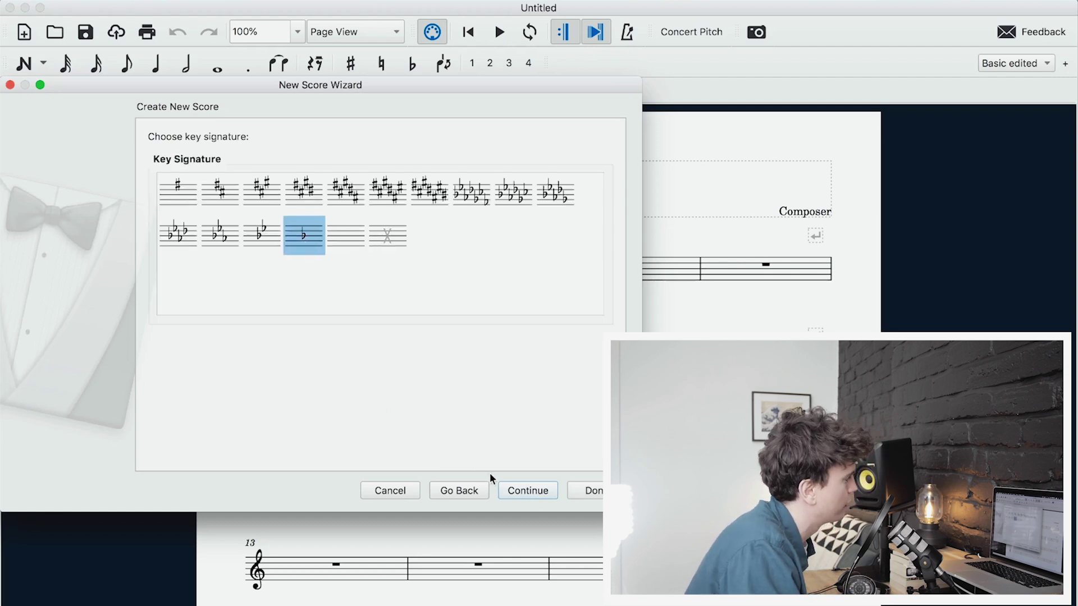
{"action": "left_click", "coordinate": [533, 489]}
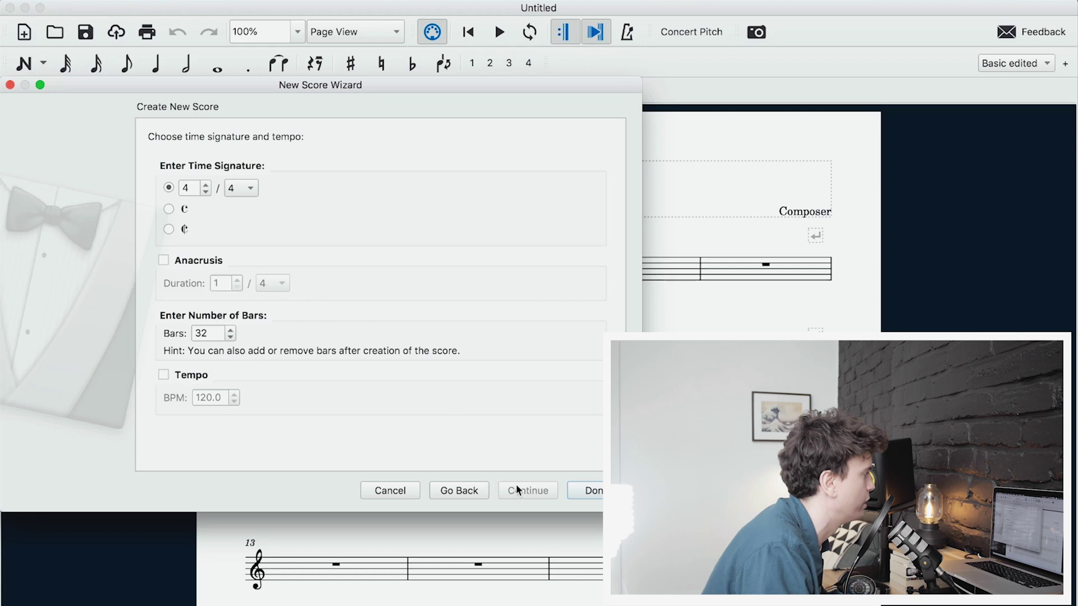
Step: Enable the tempo marking at 91 BPM and create the score
{"action": "left_click", "coordinate": [163, 375]}
{"action": "double_click", "coordinate": [207, 398]}
{"action": "type", "text": "91"}
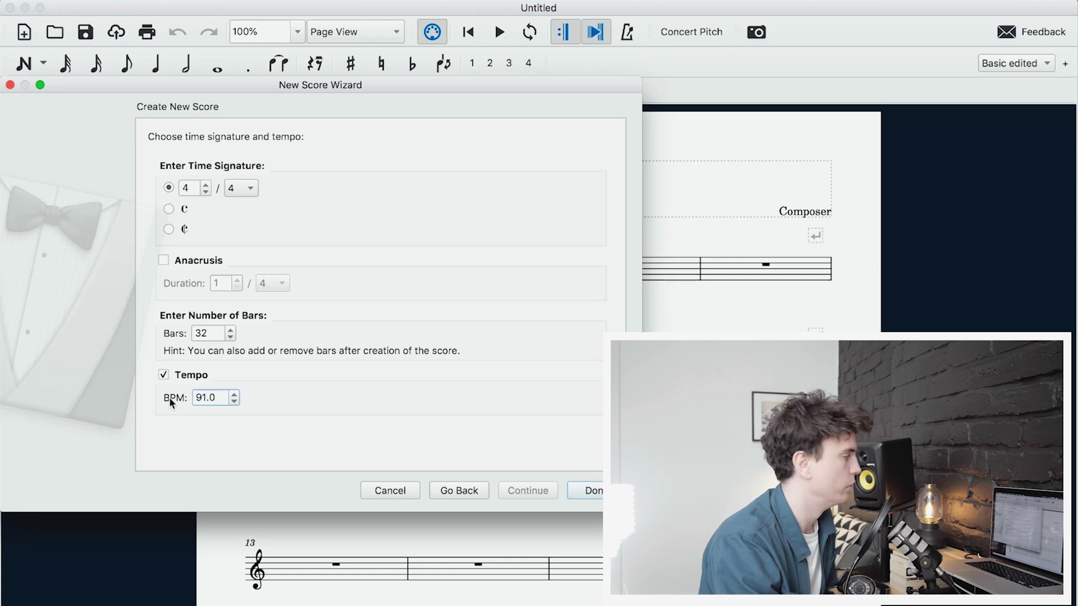
{"action": "key", "text": "Return"}
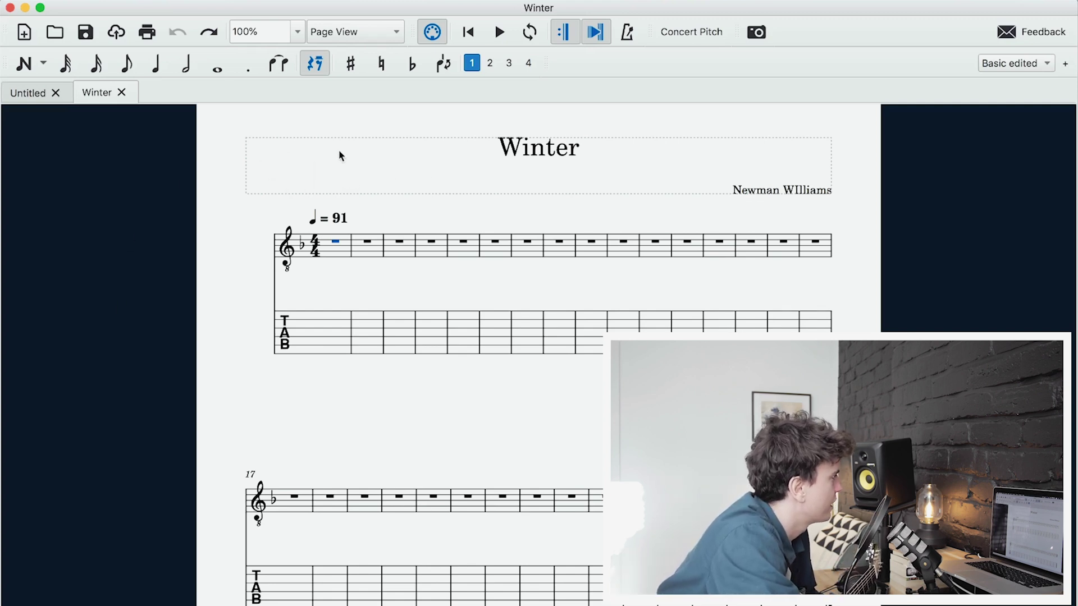
Step: Enter an eighth-note G at the start of bar 1 on the notation staff
{"action": "left_click", "coordinate": [126, 63]}
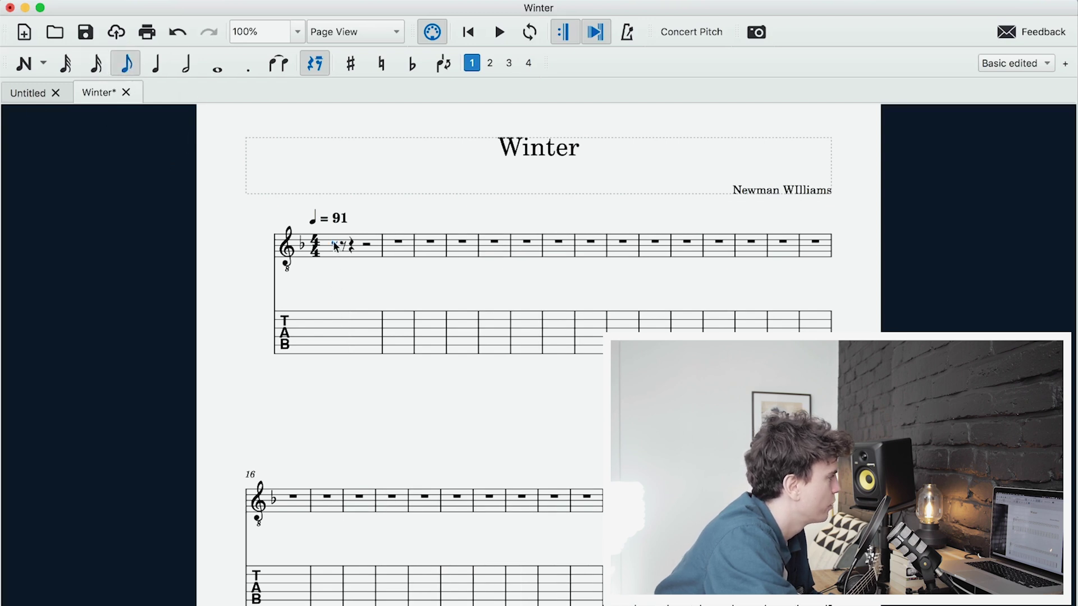
{"action": "left_click", "coordinate": [353, 246]}
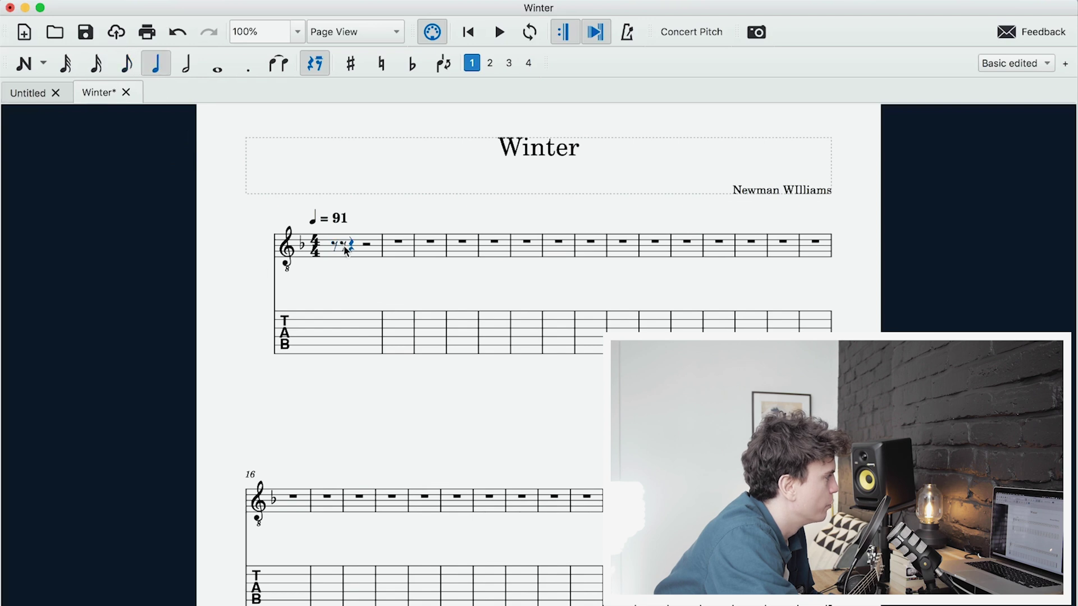
{"action": "left_click", "coordinate": [335, 247]}
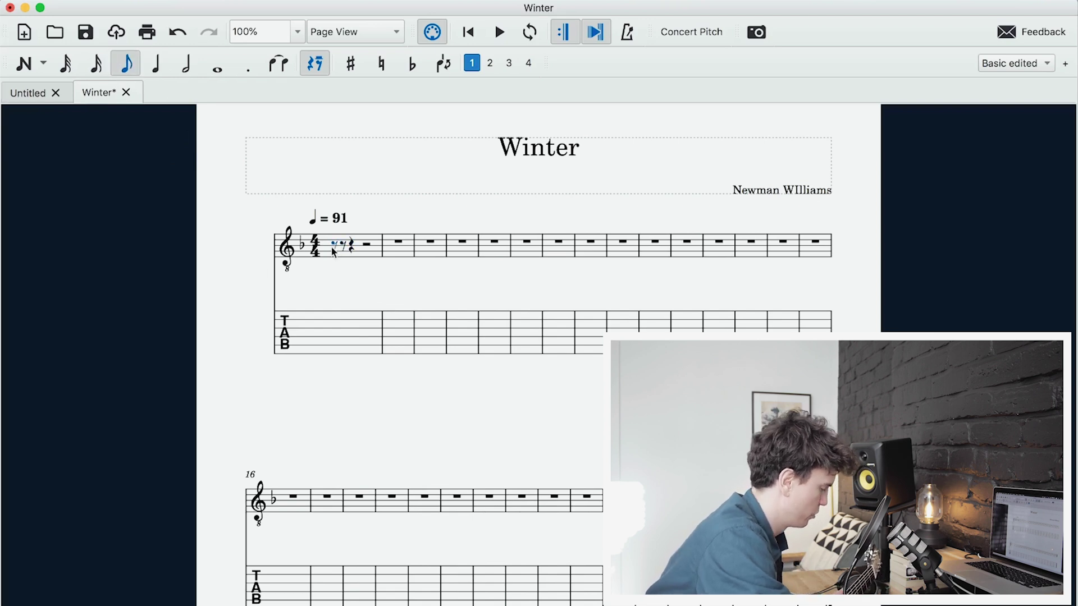
{"action": "key", "text": "n"}
{"action": "left_click", "coordinate": [334, 251]}
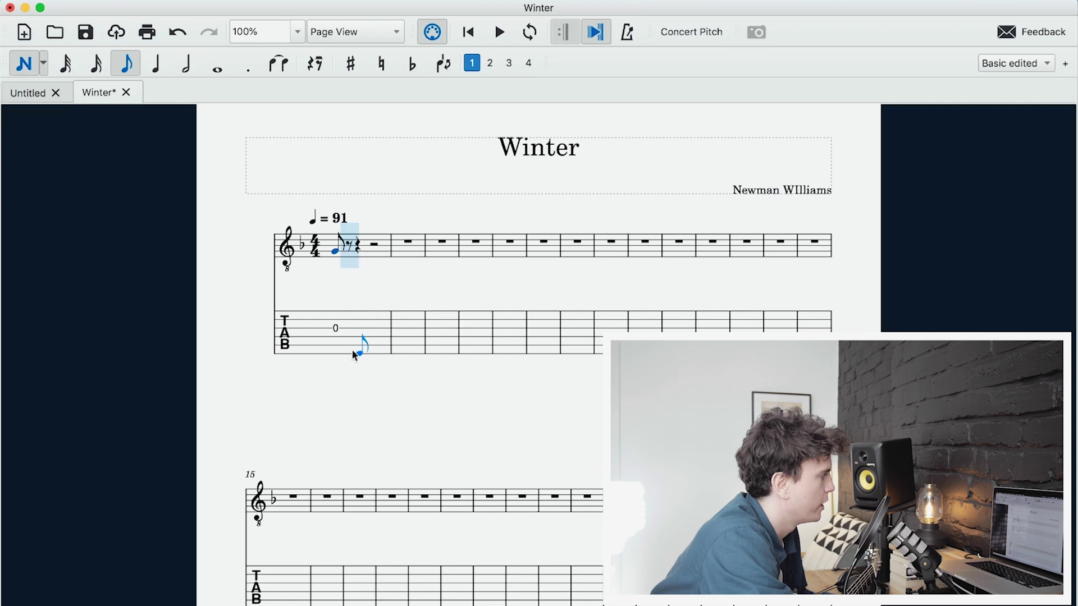
{"action": "key", "text": "Escape"}
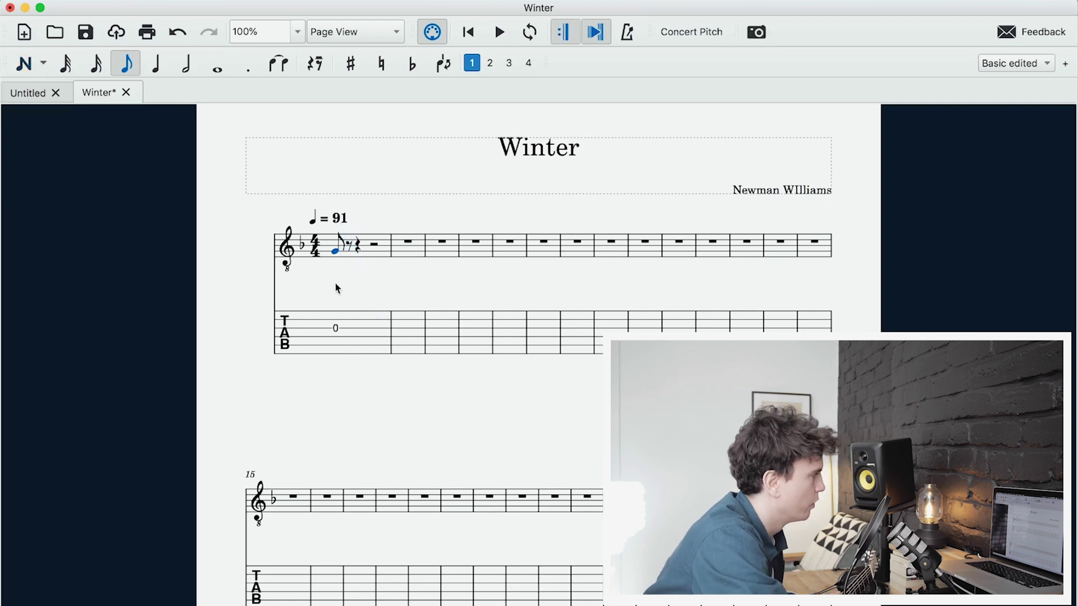
Step: Move the first note to the fifth string in the tablature and set its fret to 10
{"action": "left_click", "coordinate": [335, 329]}
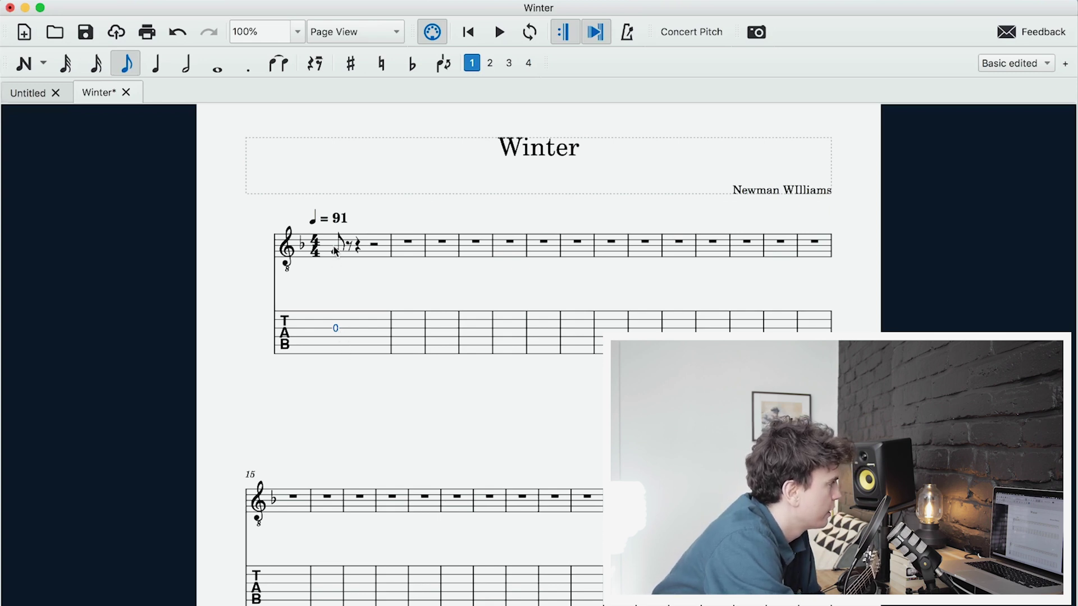
{"action": "key", "text": "Down"}
{"action": "key", "text": "Down"}
{"action": "key", "text": "Down"}
{"action": "key", "text": "Down"}
{"action": "key", "text": "Down"}
{"action": "key", "text": "Down"}
{"action": "key", "text": "Down"}
{"action": "key", "text": "Down"}
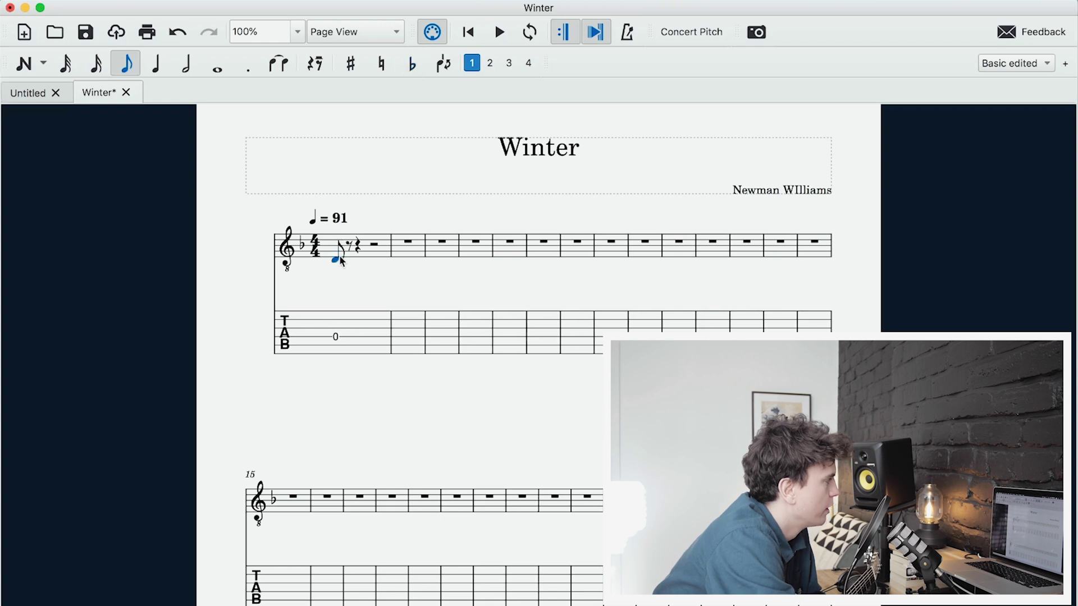
{"action": "key", "text": "Down"}
{"action": "key", "text": "Up"}
{"action": "key", "text": "Down"}
{"action": "key", "text": "Up"}
{"action": "key", "text": "Up"}
{"action": "key", "text": "Up"}
{"action": "key", "text": "Up"}
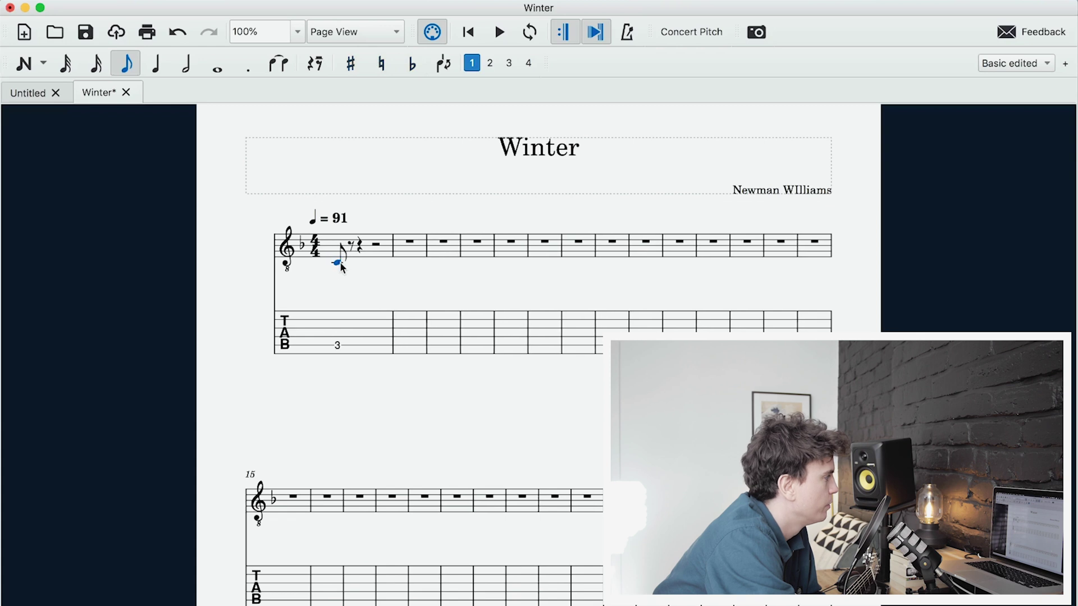
{"action": "key", "text": "Down"}
{"action": "key", "text": "Up"}
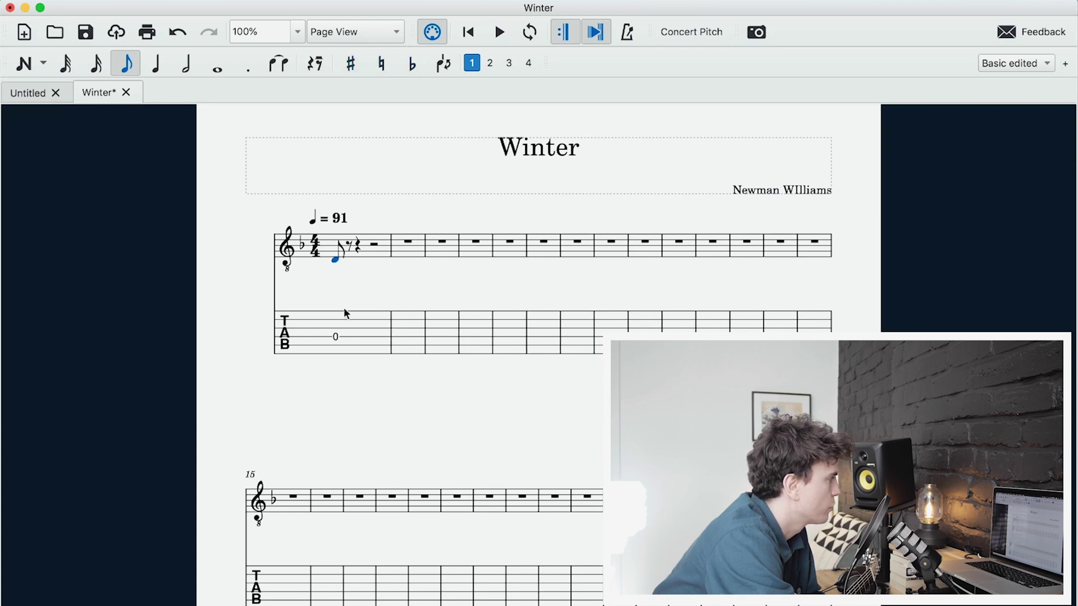
{"action": "key", "text": "Down"}
{"action": "left_click", "coordinate": [342, 346]}
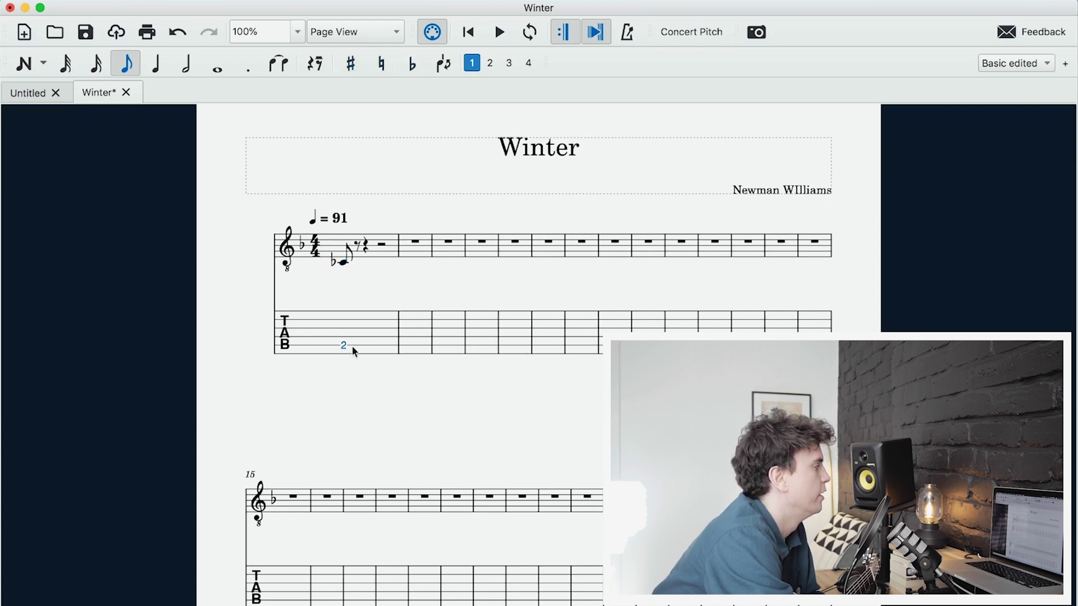
{"action": "type", "text": "10"}
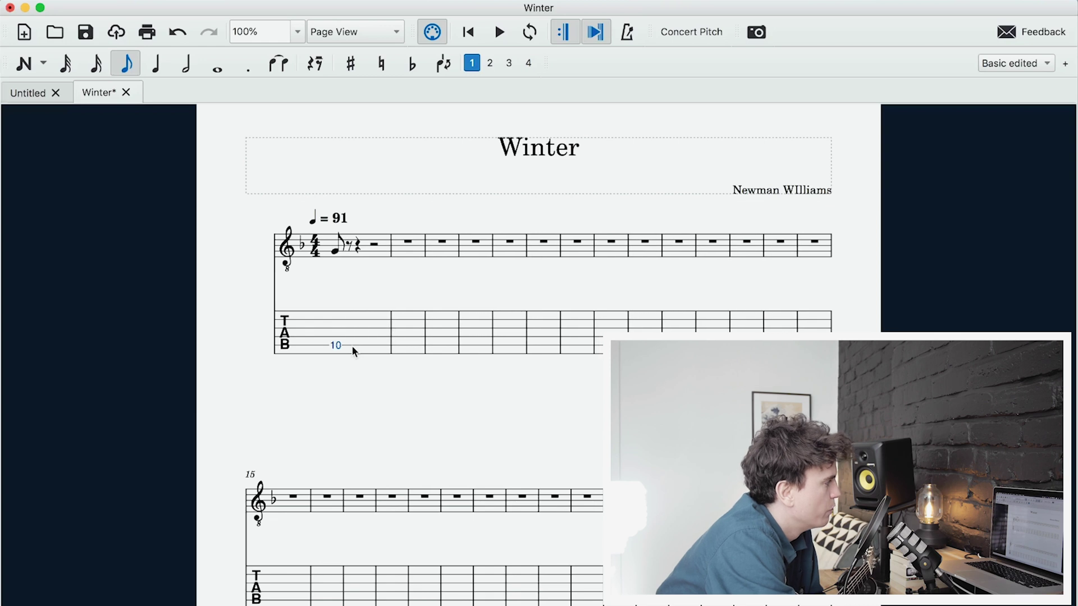
Step: Enter an eighth-note B-flat directly after the first note in bar 1
{"action": "left_click", "coordinate": [349, 247]}
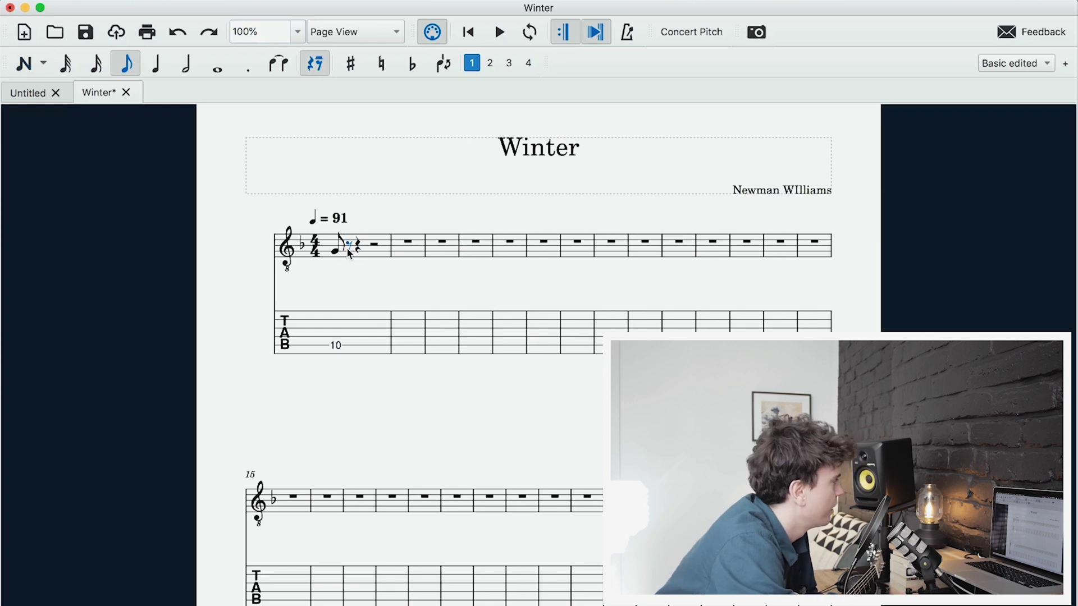
{"action": "key", "text": "n"}
{"action": "left_click", "coordinate": [348, 247]}
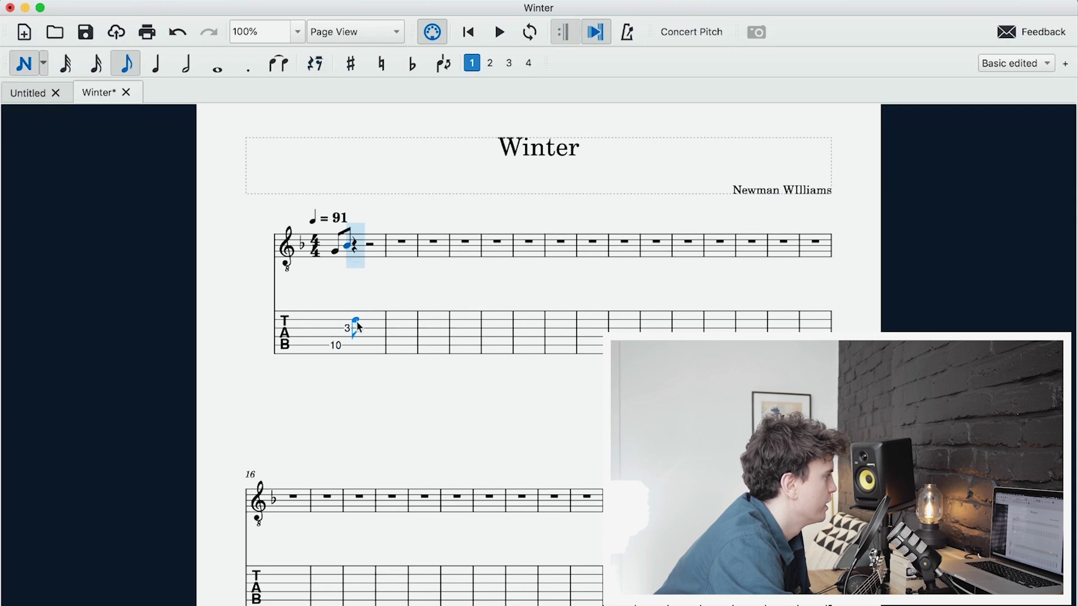
{"action": "key", "text": "Escape"}
Step: Move the second note to the fourth string in the tablature, at fret 8
{"action": "key", "text": "Down"}
{"action": "key", "text": "Down"}
{"action": "key", "text": "Up"}
{"action": "key", "text": "Up"}
{"action": "key", "text": "Up"}
{"action": "key", "text": "Up"}
{"action": "key", "text": "Up"}
{"action": "key", "text": "Up"}
{"action": "key", "text": "Up"}
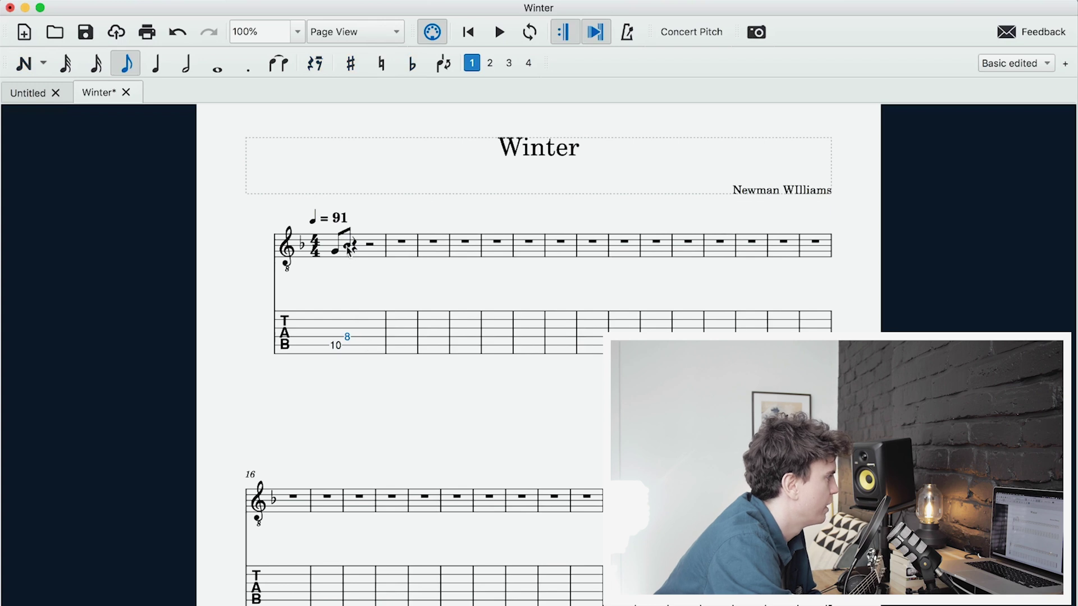
Step: Add a sixteenth-note G at the start of beat 2, at fret 10 on the fifth string
{"action": "key", "text": "Right"}
{"action": "key", "text": "super+z"}
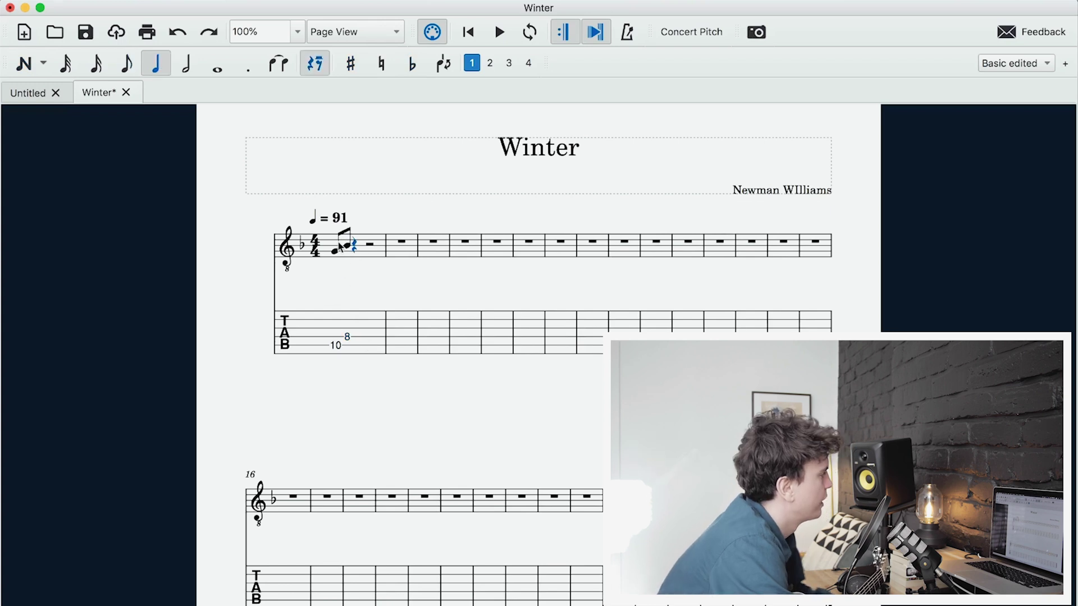
{"action": "left_click", "coordinate": [103, 66]}
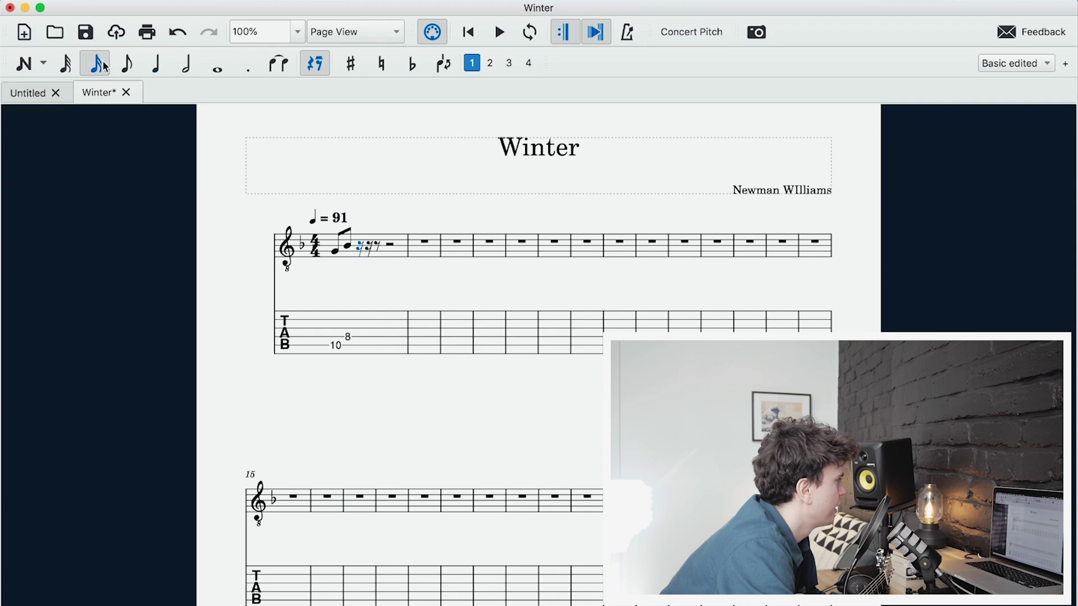
{"action": "left_click", "coordinate": [335, 252]}
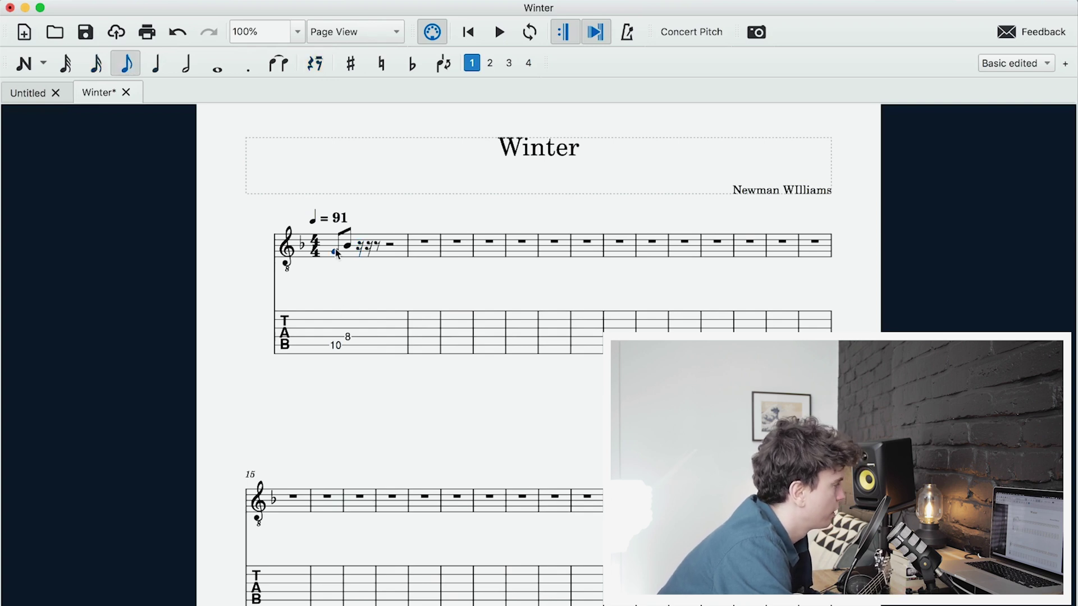
{"action": "left_click", "coordinate": [360, 251]}
{"action": "key", "text": "g"}
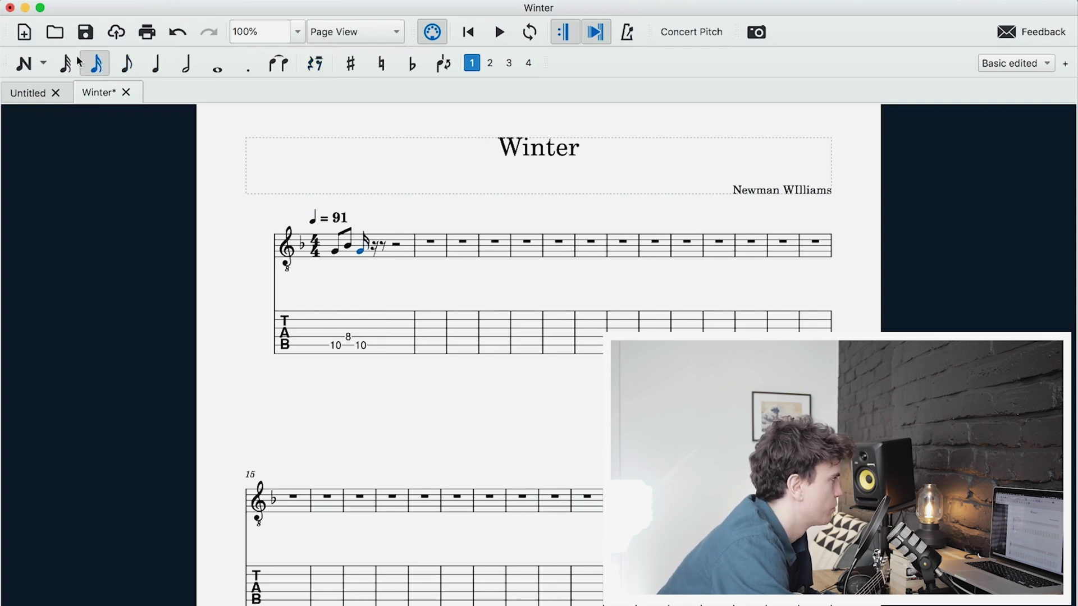
Step: Complete beat 2 with a sixteenth-note B-flat and an eighth-note B-flat, both at fret 8 on the fourth string
{"action": "left_click", "coordinate": [349, 245]}
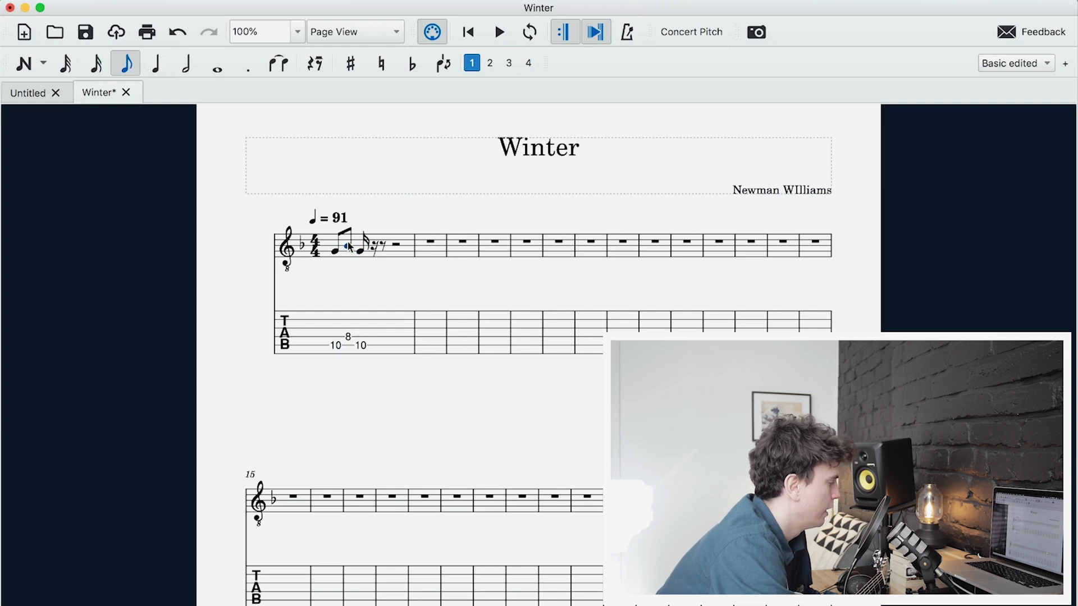
{"action": "left_click", "coordinate": [374, 246]}
{"action": "key", "text": "b"}
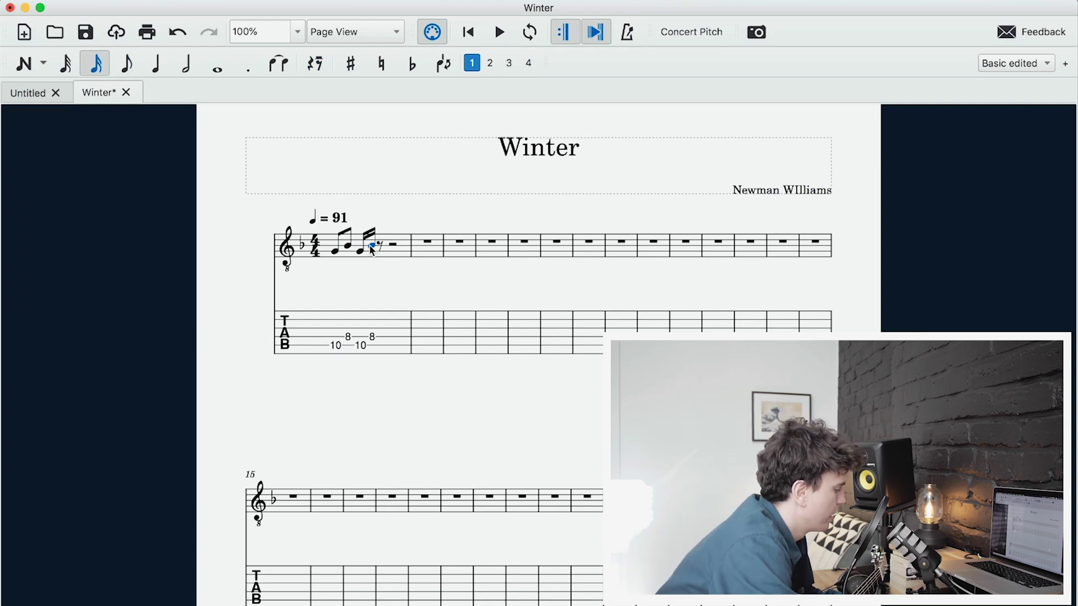
{"action": "key", "text": "4"}
{"action": "left_click", "coordinate": [382, 246]}
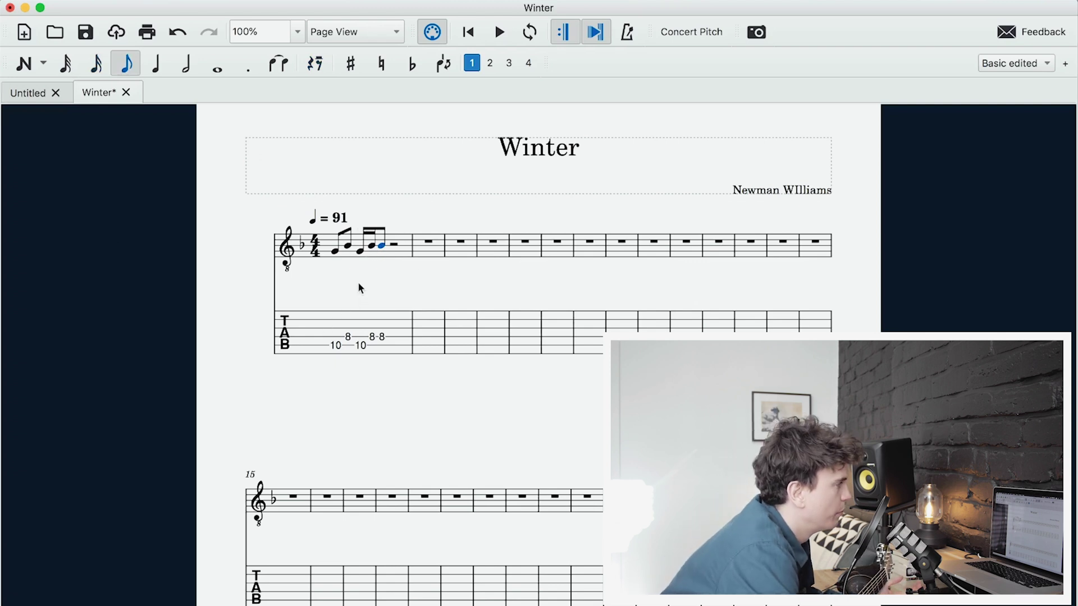
Step: Repeat the five-note passage of beats 1 and 2 in the second half of bar 1
{"action": "left_click", "coordinate": [335, 250]}
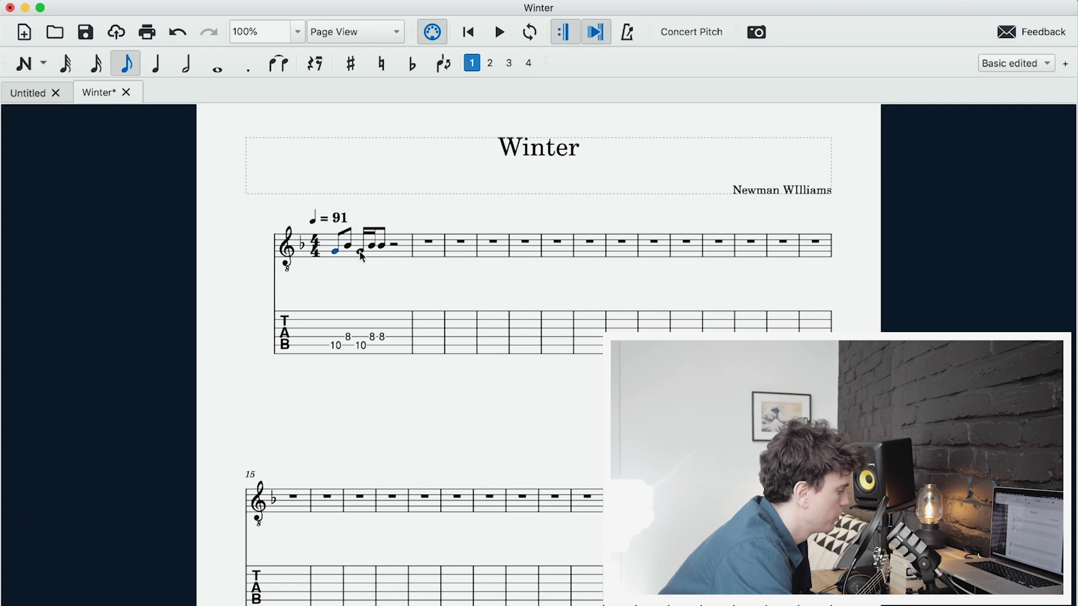
{"action": "left_click", "coordinate": [382, 251], "text": "shift"}
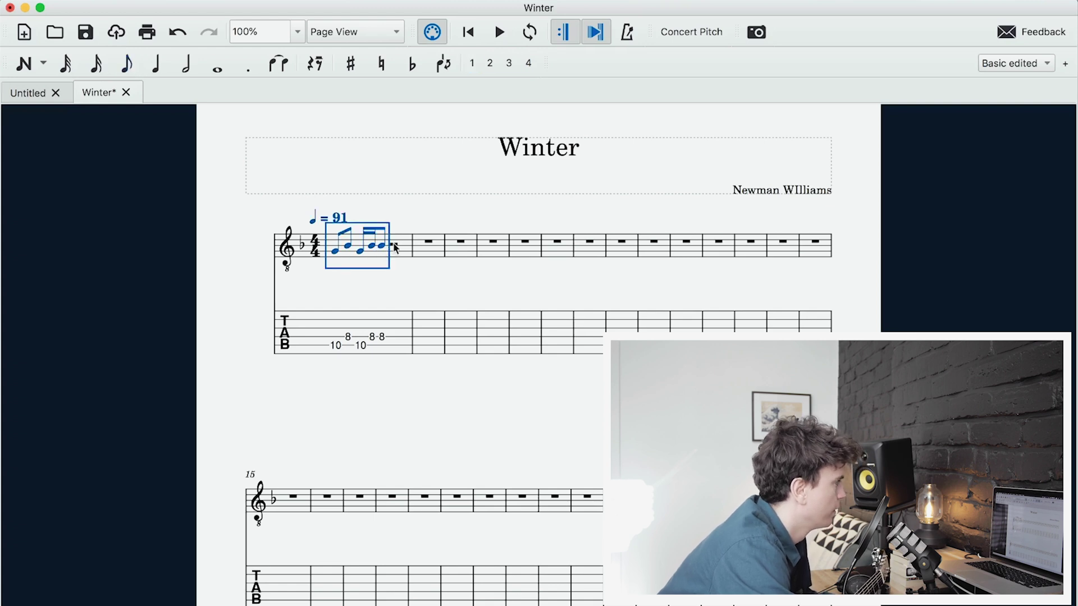
{"action": "key", "text": "r"}
Step: Play the score back from the first note to check bar 1, and clear the selection
{"action": "left_click", "coordinate": [334, 252]}
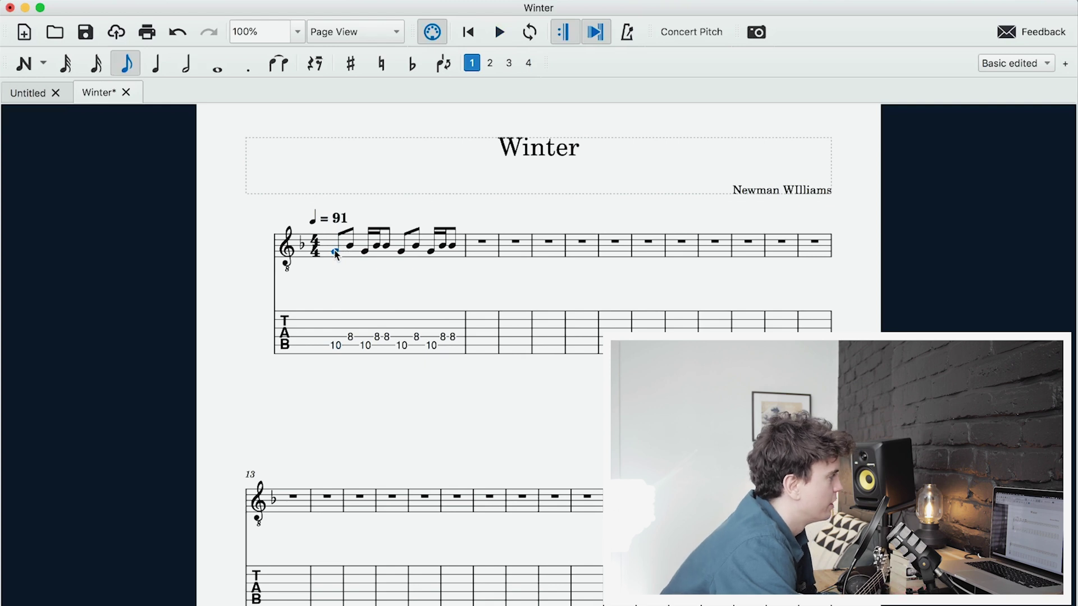
{"action": "key", "text": "space"}
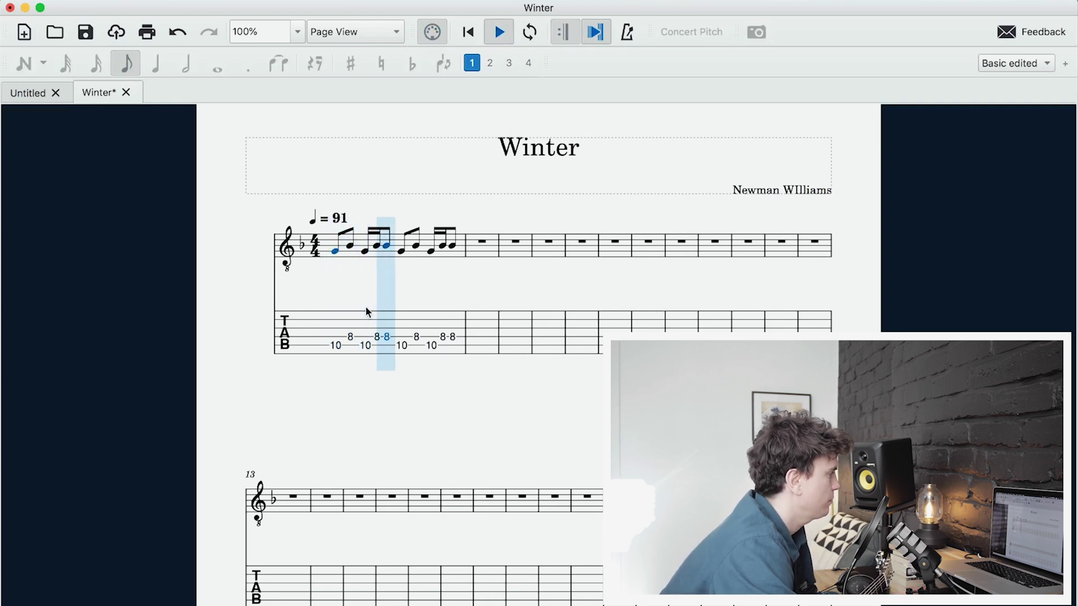
{"action": "key", "text": "space"}
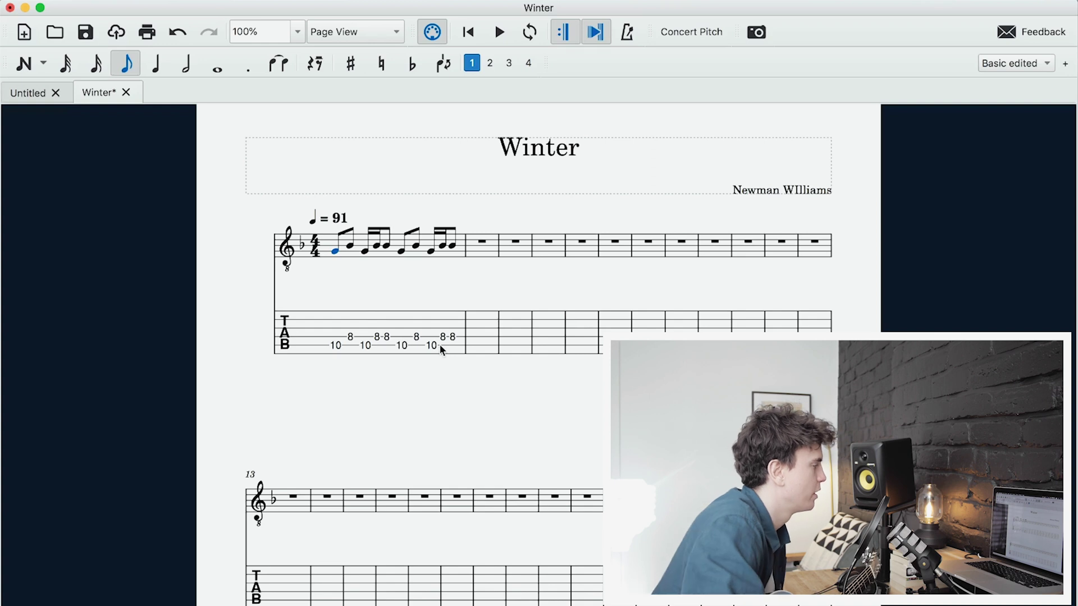
{"action": "key", "text": "Escape"}
Step: Copy the notes of bar 1 into bar 2 and clear the selection
{"action": "scroll", "coordinate": [266, 370], "scroll_direction": "down", "scroll_amount": 1}
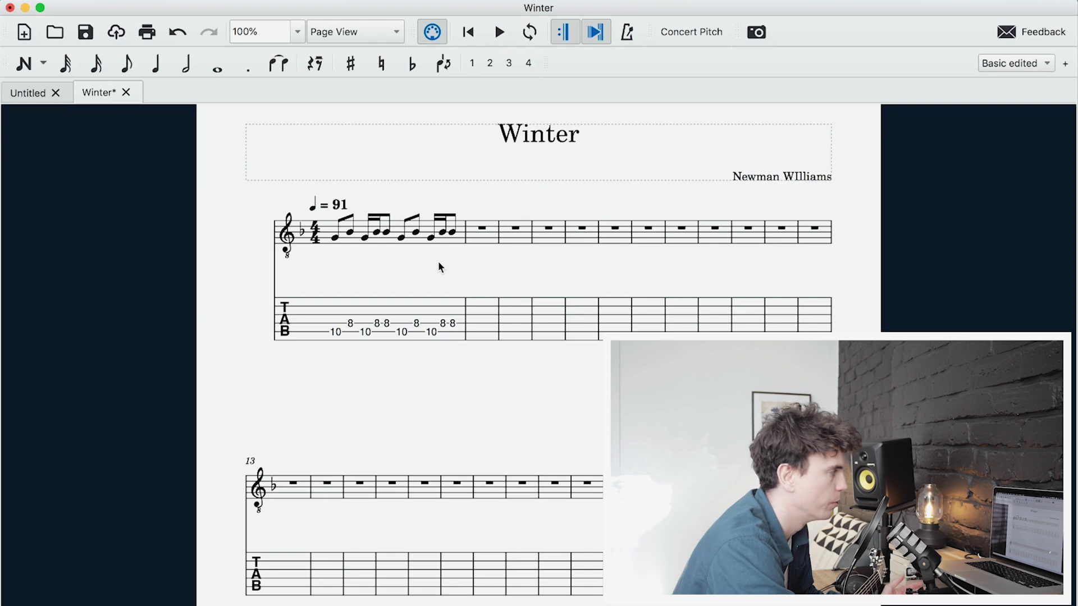
{"action": "left_click", "coordinate": [336, 239]}
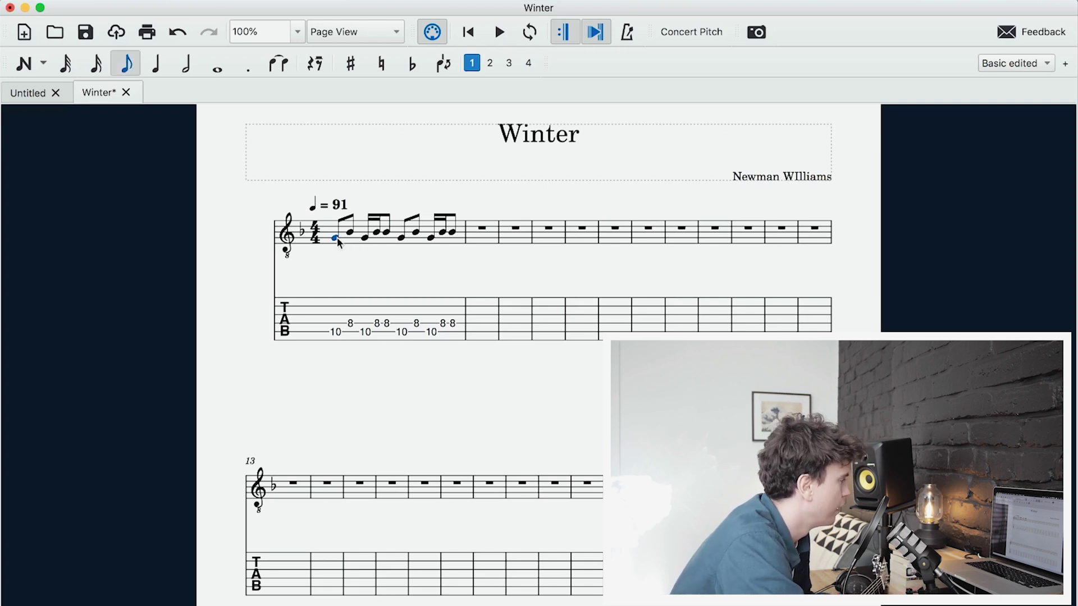
{"action": "left_click", "coordinate": [452, 235], "text": "shift"}
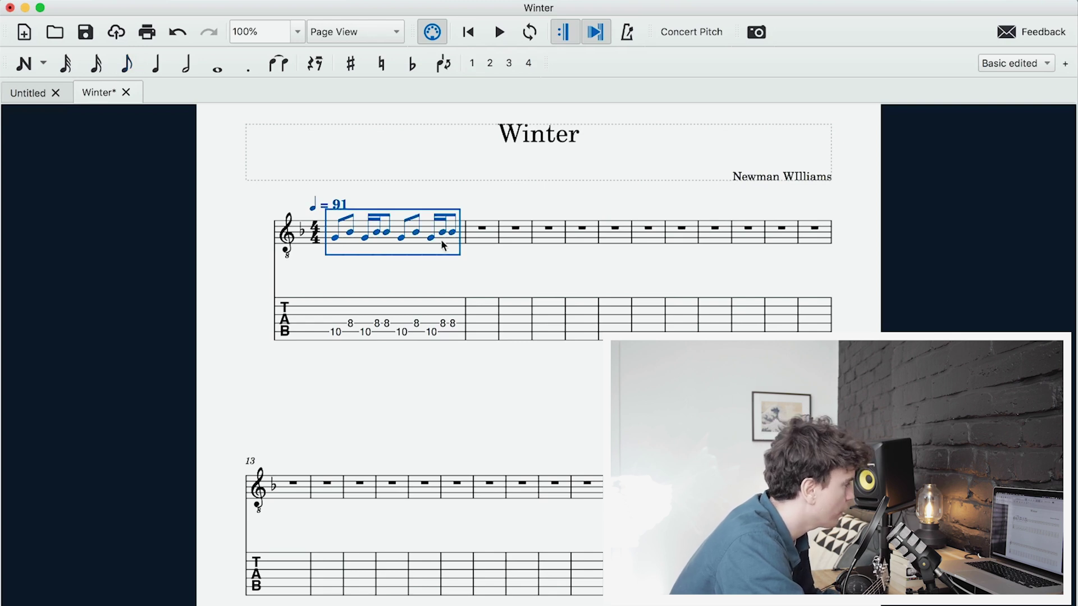
{"action": "left_click", "coordinate": [480, 229]}
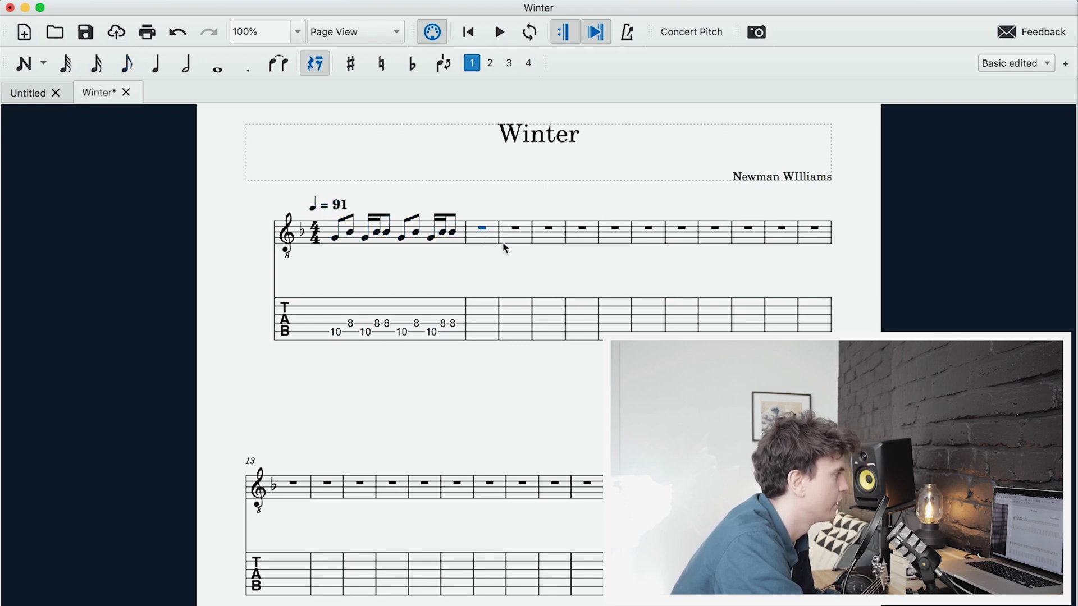
{"action": "key", "text": "super+v"}
{"action": "key", "text": "Escape"}
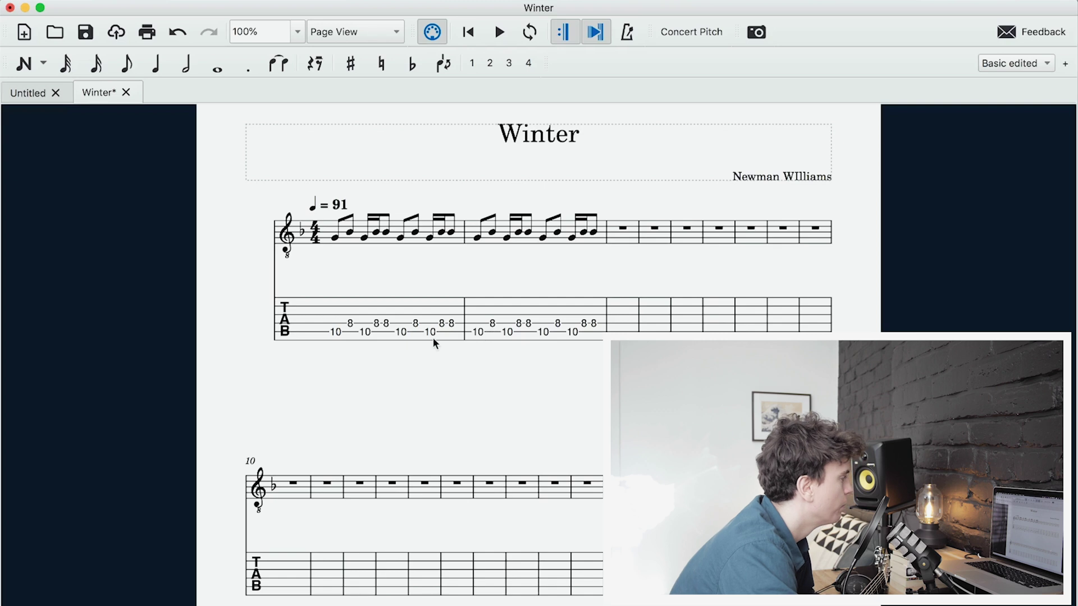
Step: Copy the notes of bar 2 into bar 3
{"action": "left_click", "coordinate": [478, 333]}
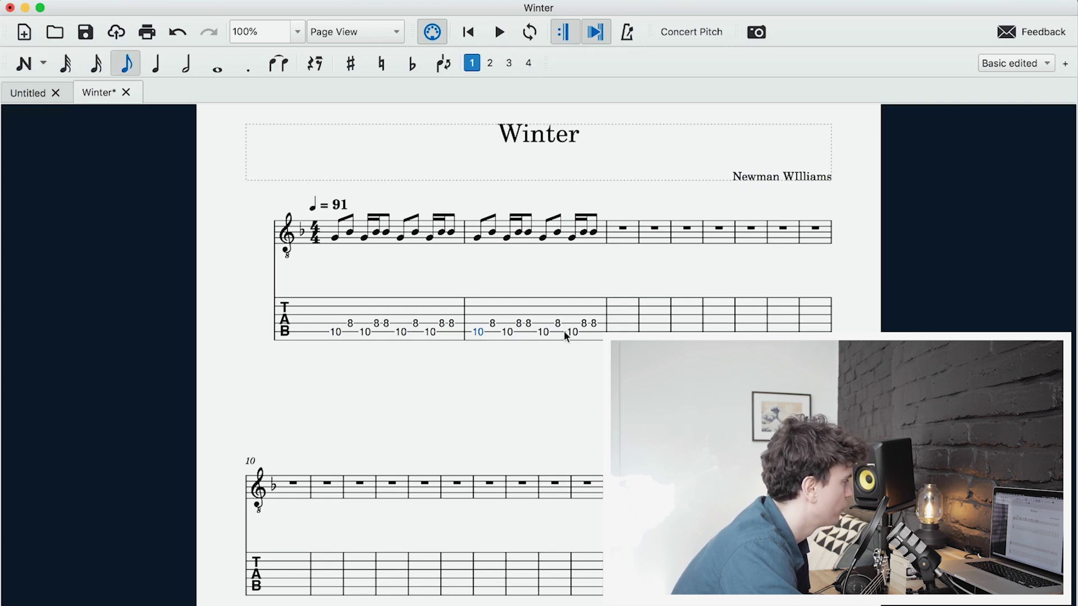
{"action": "left_click", "coordinate": [589, 324], "text": "shift"}
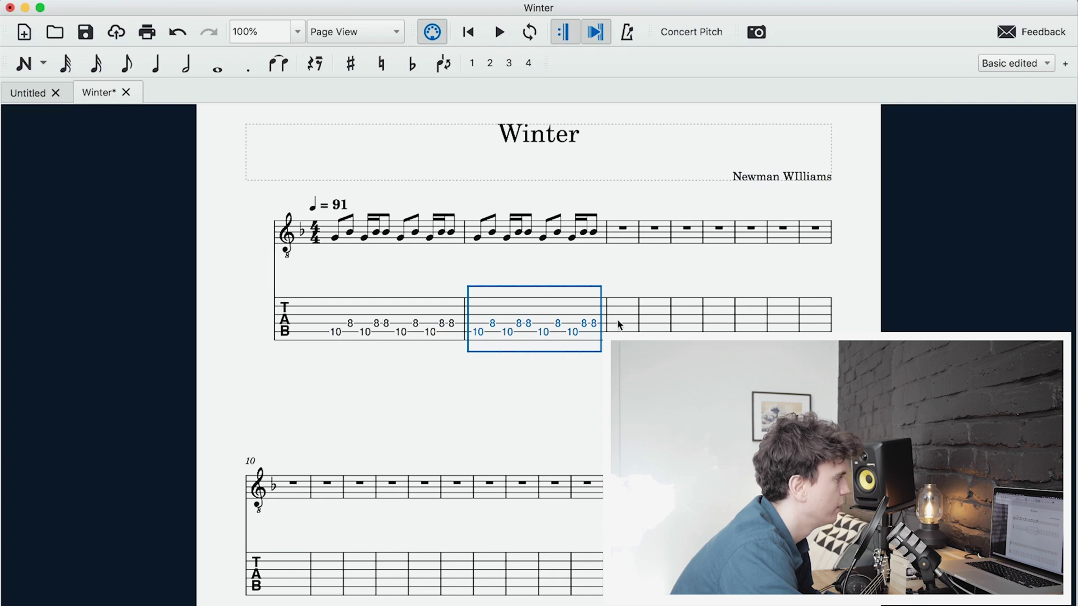
{"action": "left_click", "coordinate": [628, 228]}
{"action": "key", "text": "ctrl+v"}
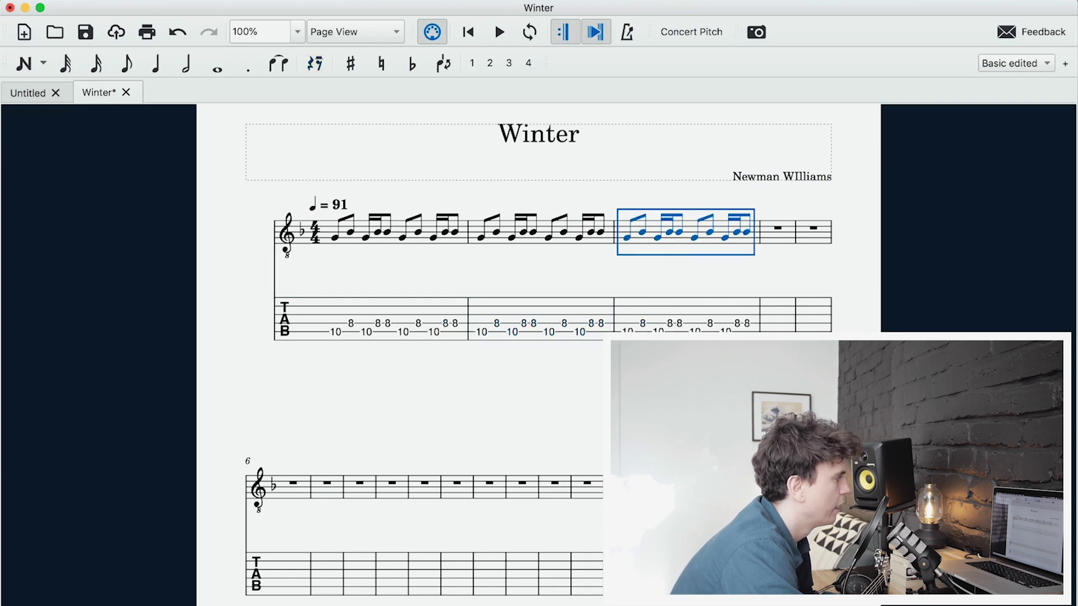
Step: Transpose all notes of bar 3 down two semitones, to frets 8 and 6, and clear the selection
{"action": "left_click", "coordinate": [628, 332]}
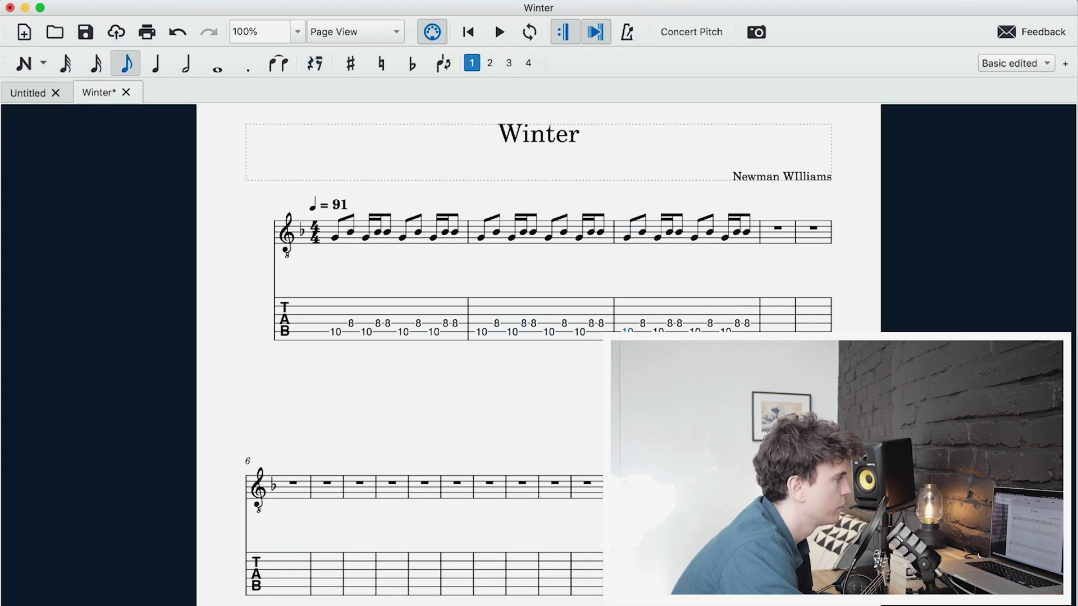
{"action": "left_click", "coordinate": [750, 329], "text": "shift"}
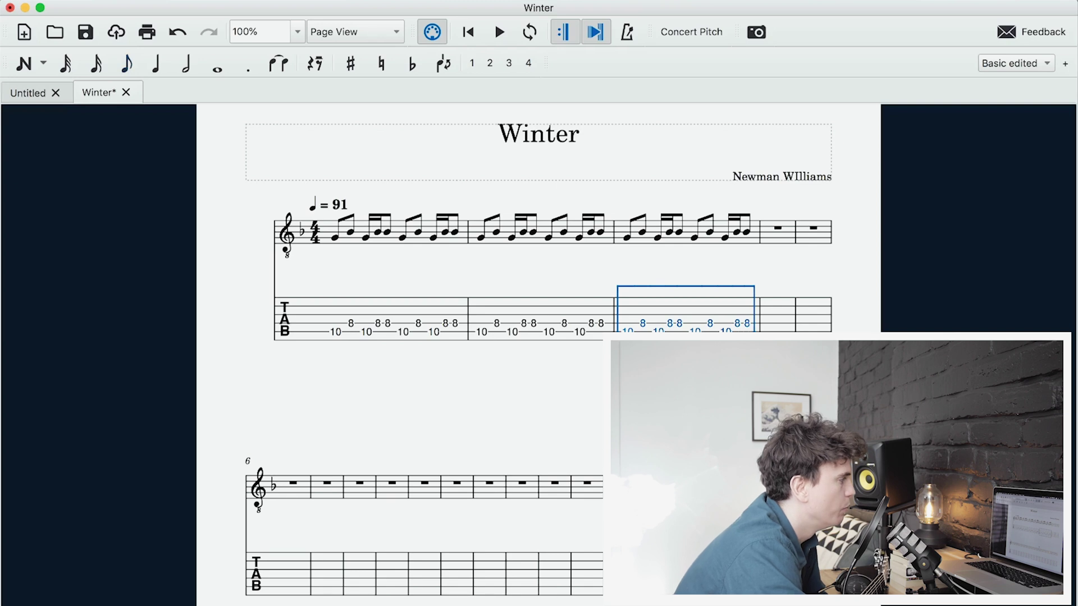
{"action": "key", "text": "Down"}
{"action": "key", "text": "Down"}
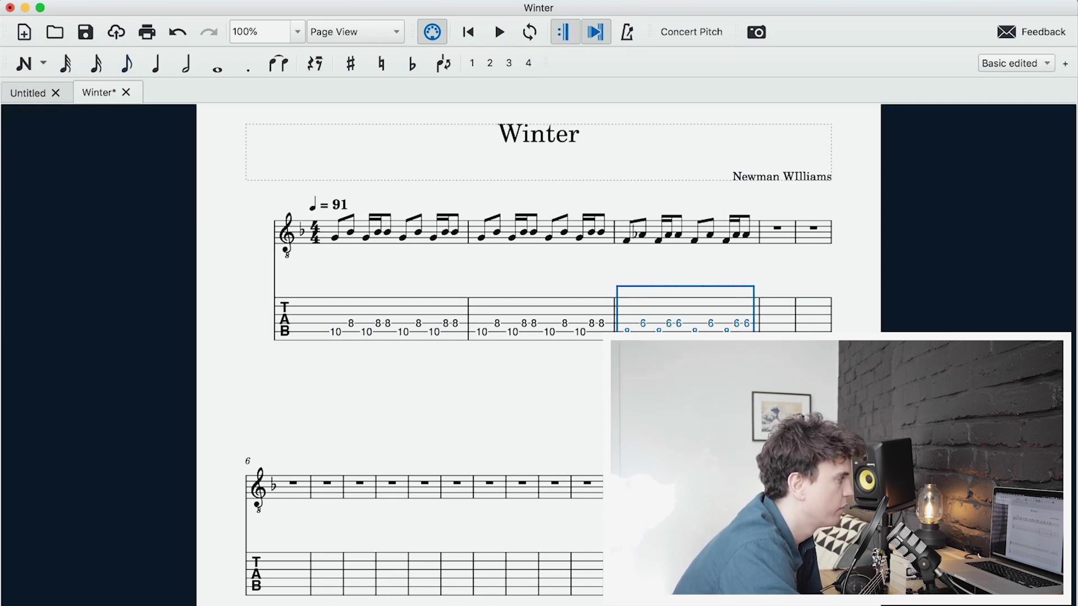
{"action": "key", "text": "Escape"}
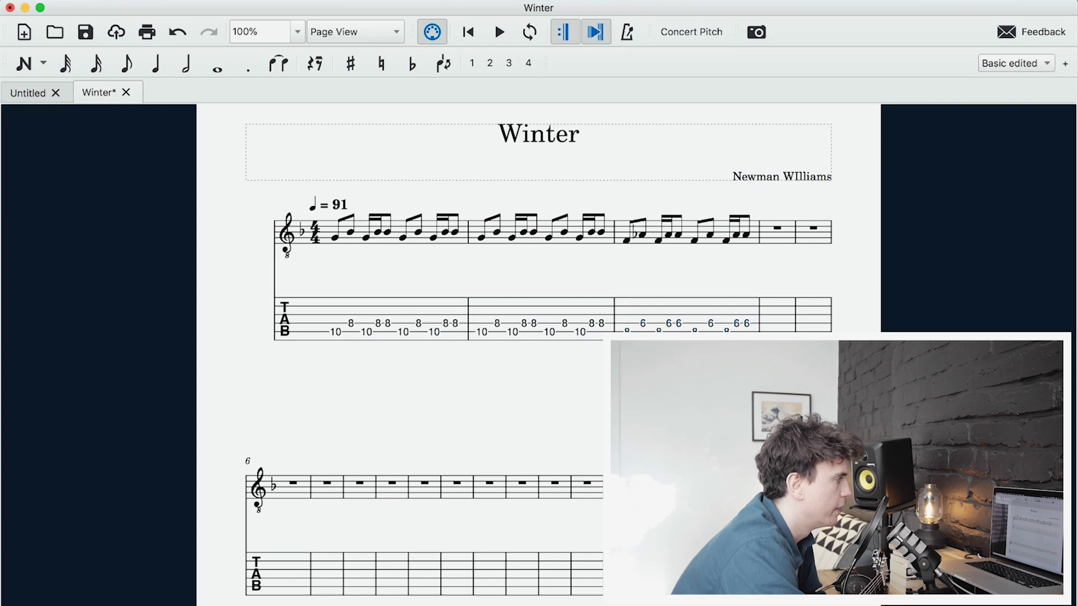
Step: Raise every fourth-string note in bar 3 by a semitone to fret 7
{"action": "left_click", "coordinate": [644, 324]}
{"action": "key", "text": "Up"}
{"action": "left_click", "coordinate": [672, 328]}
{"action": "key", "text": "Up"}
{"action": "left_click", "coordinate": [681, 327]}
{"action": "key", "text": "Up"}
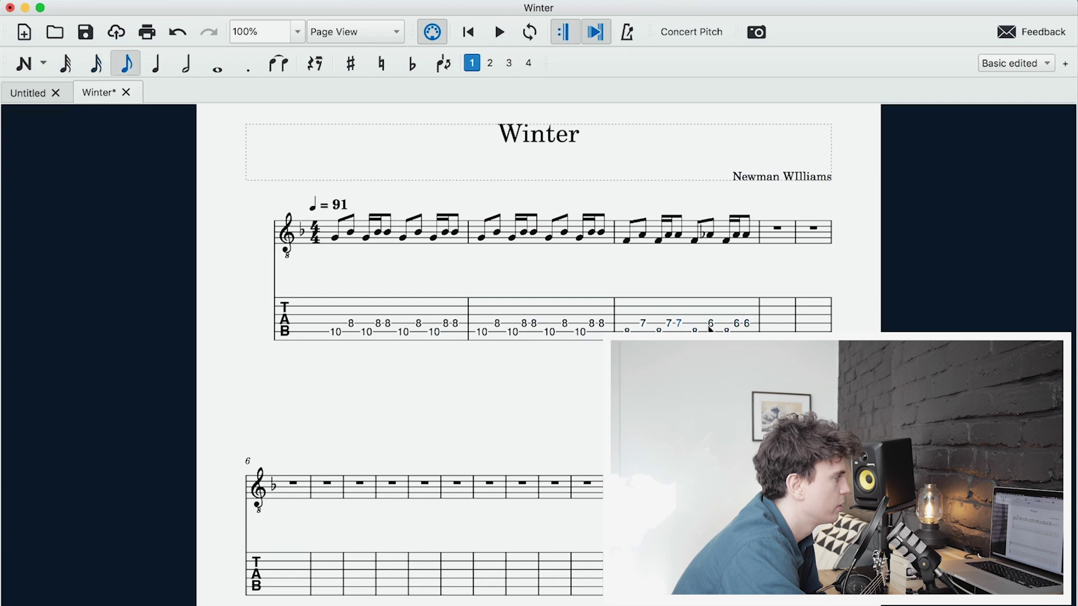
{"action": "key", "text": "Up"}
{"action": "left_click", "coordinate": [747, 324]}
{"action": "key", "text": "Up"}
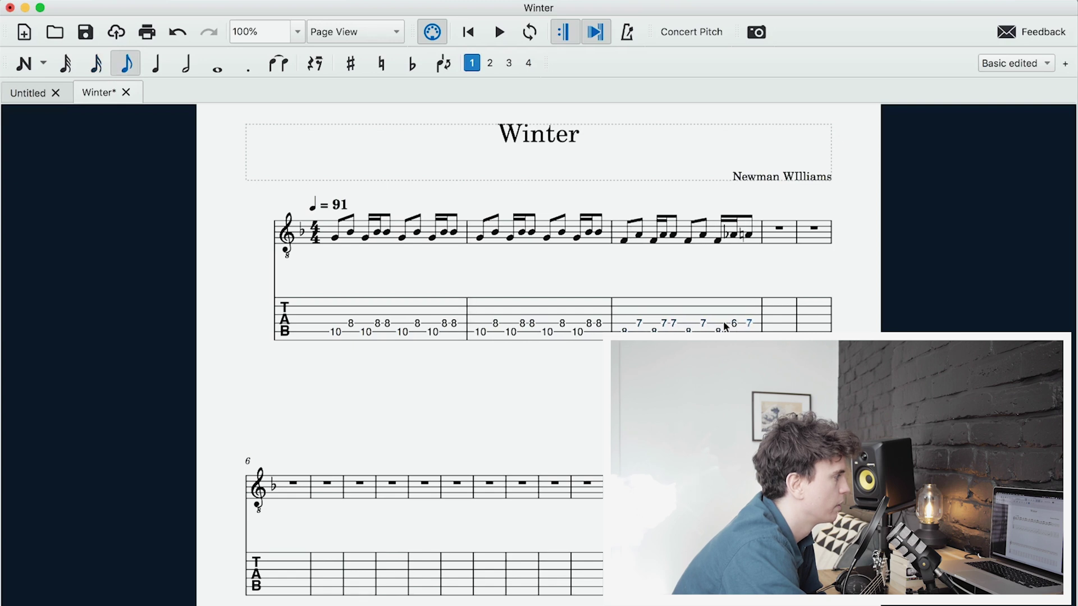
{"action": "left_click", "coordinate": [732, 326]}
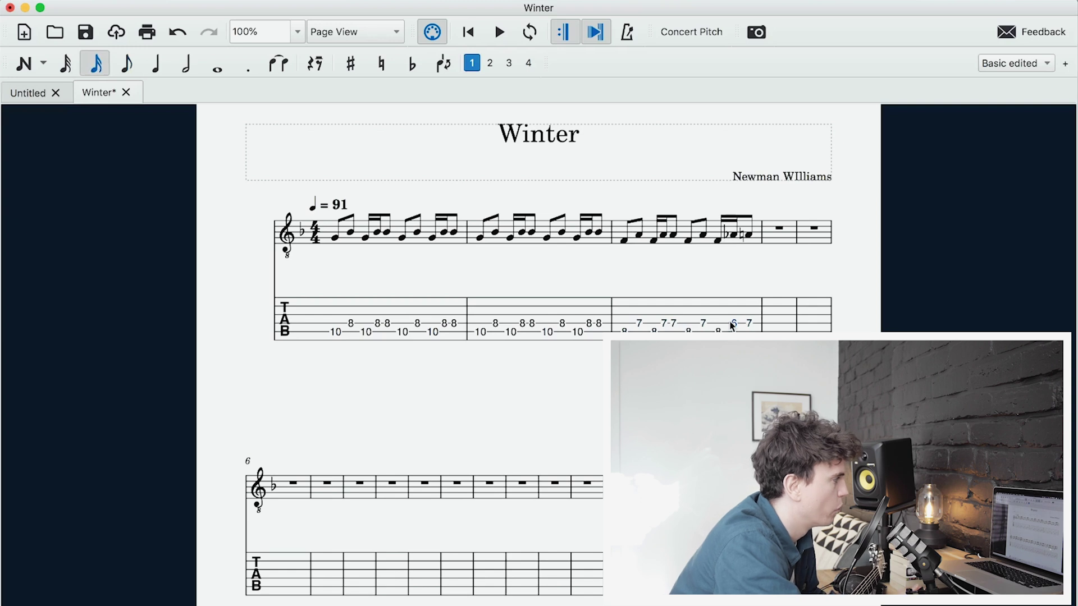
{"action": "key", "text": "Up"}
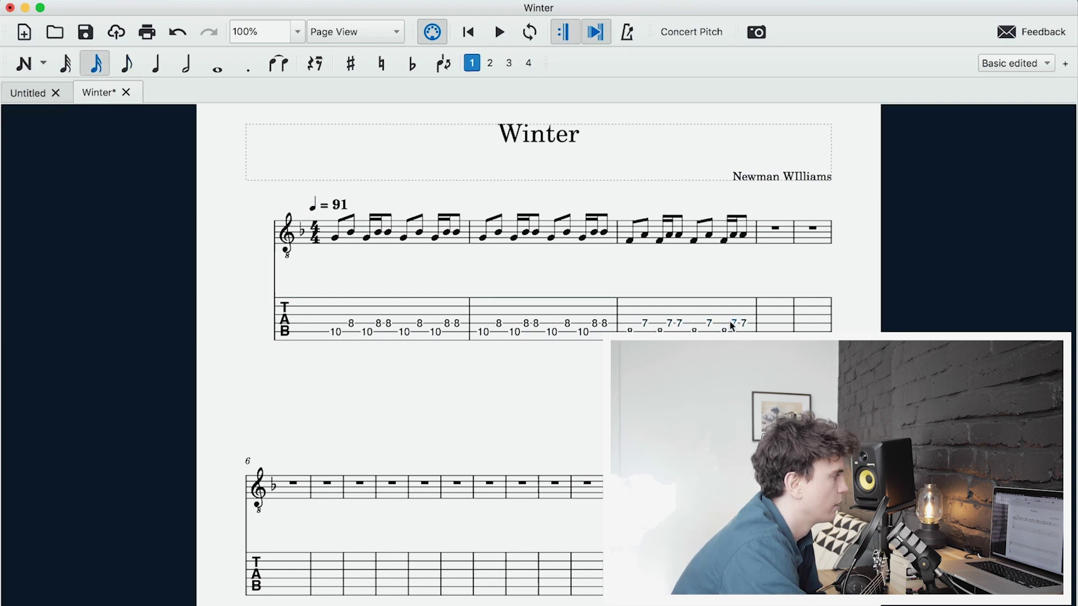
Step: Repeat the whole passage of bar 3 in bar 4
{"action": "left_click", "coordinate": [634, 240]}
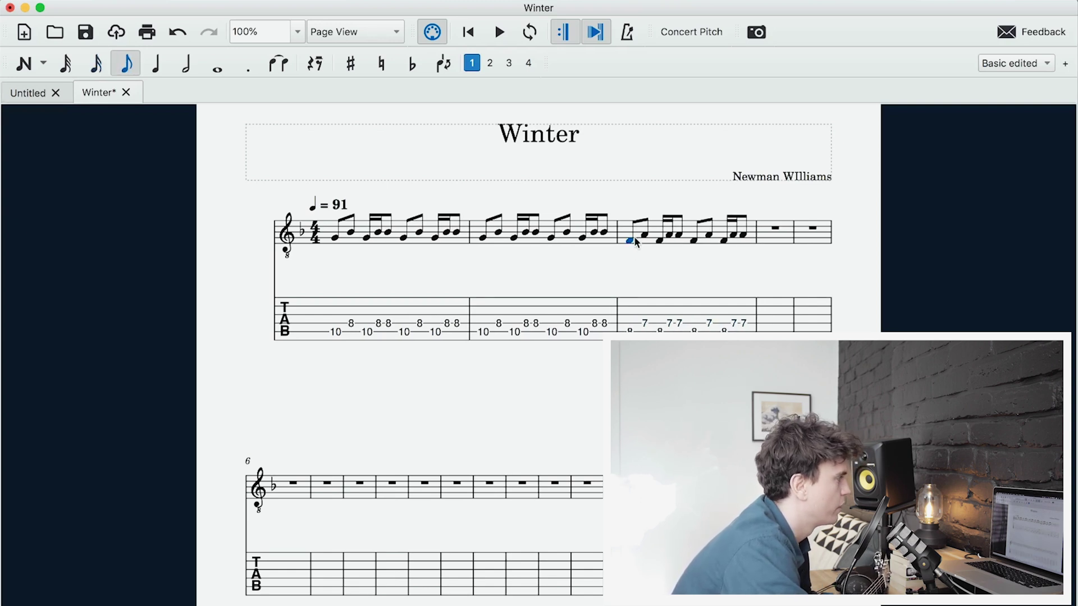
{"action": "left_click", "coordinate": [744, 240], "text": "shift"}
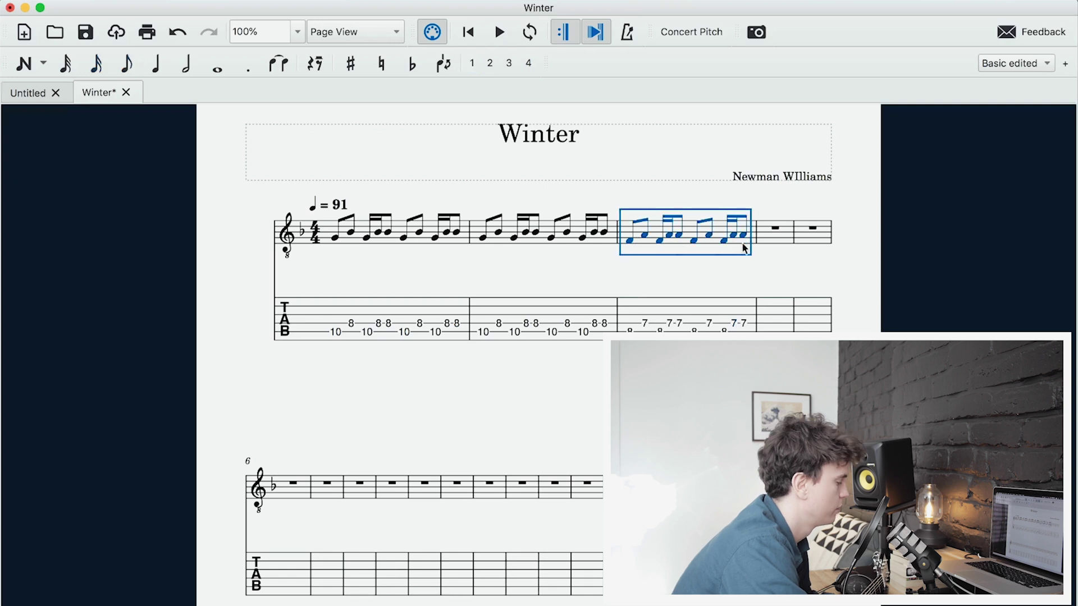
{"action": "key", "text": "r"}
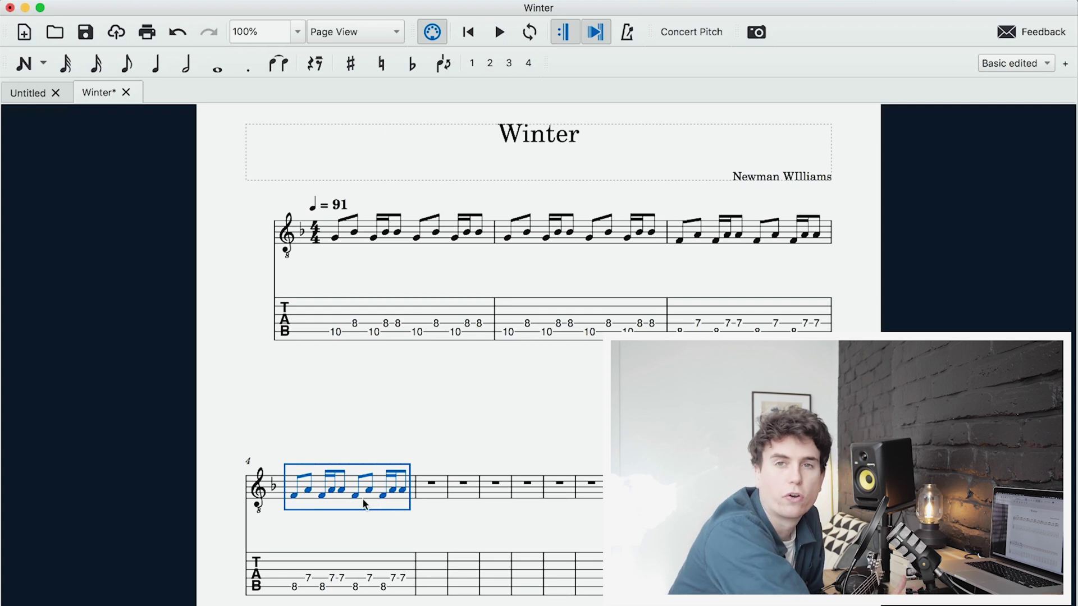
Step: Copy the passage of bar 4 into bar 5
{"action": "scroll", "coordinate": [359, 500], "scroll_direction": "down", "scroll_amount": 2}
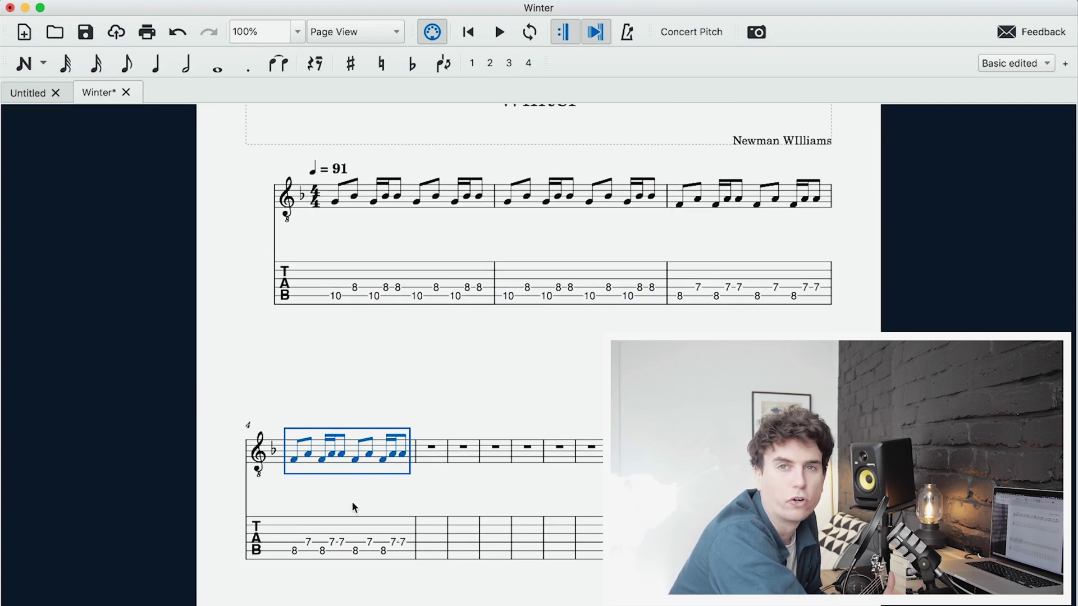
{"action": "scroll", "coordinate": [354, 508], "scroll_direction": "down", "scroll_amount": 2}
{"action": "scroll", "coordinate": [354, 507], "scroll_direction": "up", "scroll_amount": 1}
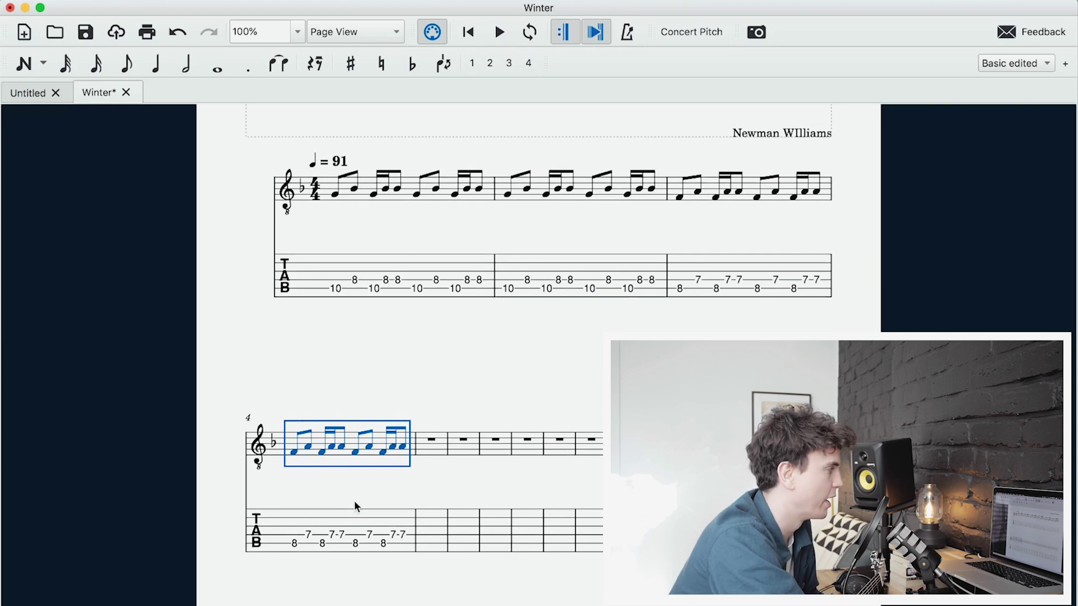
{"action": "scroll", "coordinate": [354, 505], "scroll_direction": "down", "scroll_amount": 2}
{"action": "scroll", "coordinate": [354, 505], "scroll_direction": "up", "scroll_amount": 4}
{"action": "left_click", "coordinate": [292, 509]}
{"action": "left_click", "coordinate": [431, 502]}
{"action": "key", "text": "ctrl+v"}
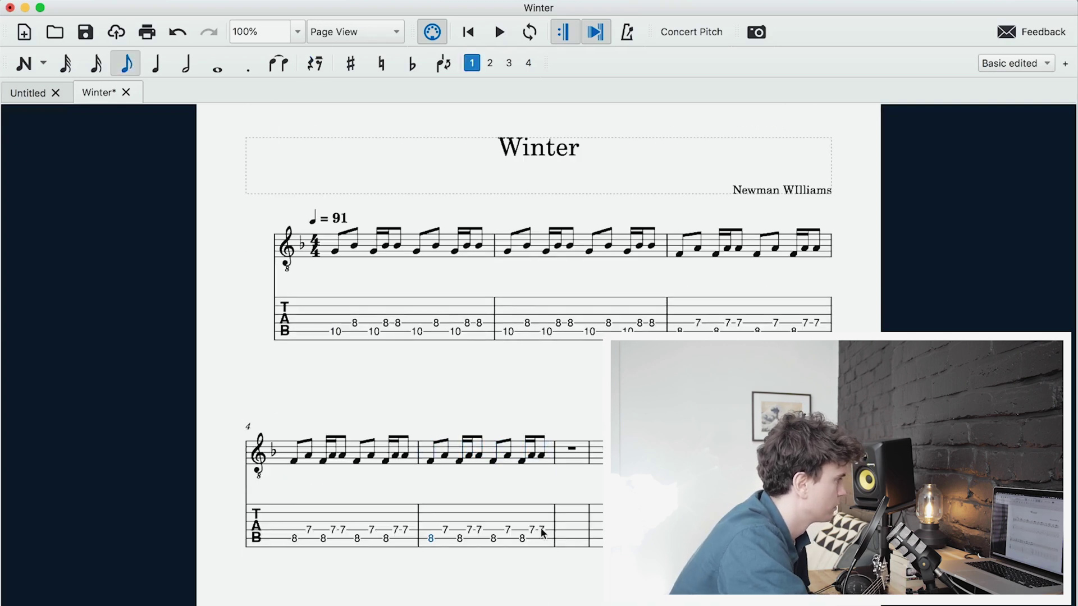
Step: Change bar 5 to fret 5 on the fifth string and fret 3 on the fourth, and repeat it in bar 6
{"action": "left_click", "coordinate": [541, 530]}
{"action": "left_click", "coordinate": [543, 467]}
{"action": "key", "text": "r"}
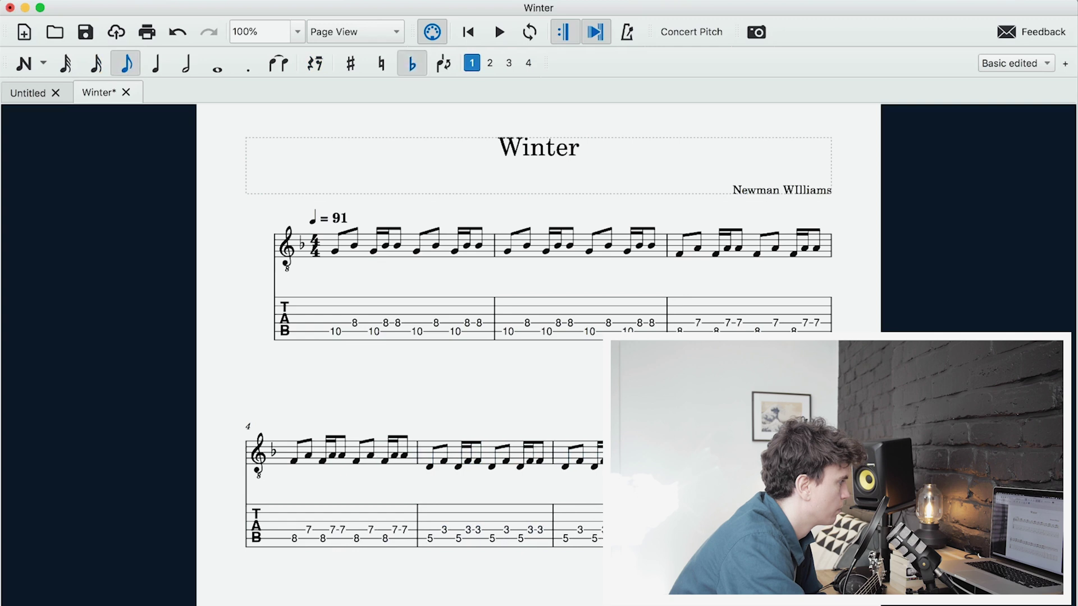
Step: Fill bars 7 and 8 with the pattern at frets 3 (fifth string) and 2 (fourth string), ending bars 6 and 8 on the fifth string
{"action": "scroll", "coordinate": [543, 467], "scroll_direction": "down", "scroll_amount": 5}
{"action": "key", "text": "r"}
{"action": "key", "text": "r"}
{"action": "key", "text": "Escape"}
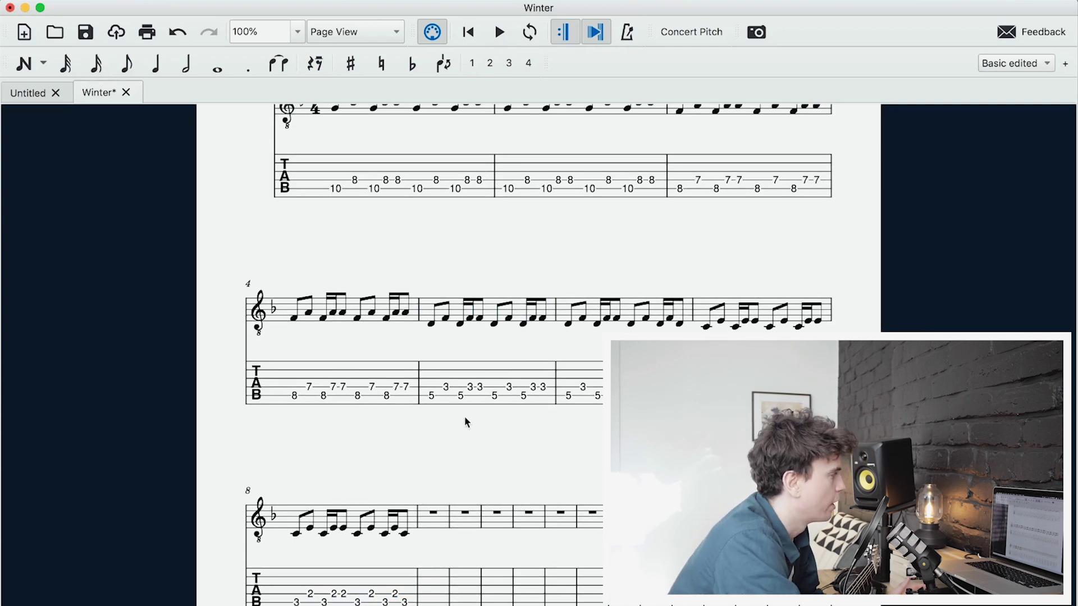
Step: Play the score back from the first note through bar 8 to check the riff, and return to the start
{"action": "scroll", "coordinate": [463, 418], "scroll_direction": "up", "scroll_amount": 3}
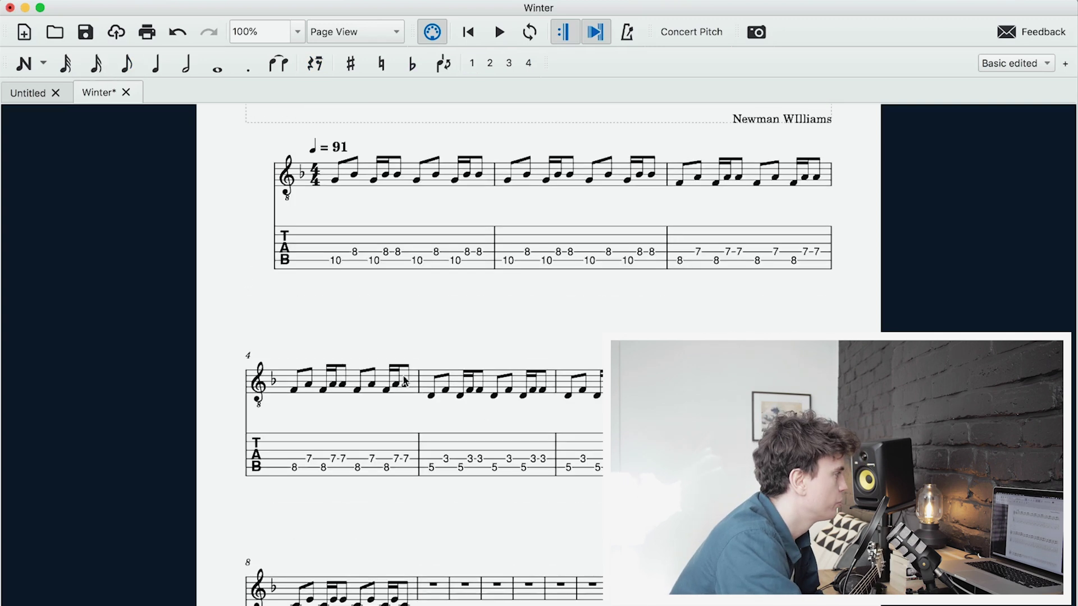
{"action": "left_click", "coordinate": [334, 181]}
{"action": "key", "text": "space"}
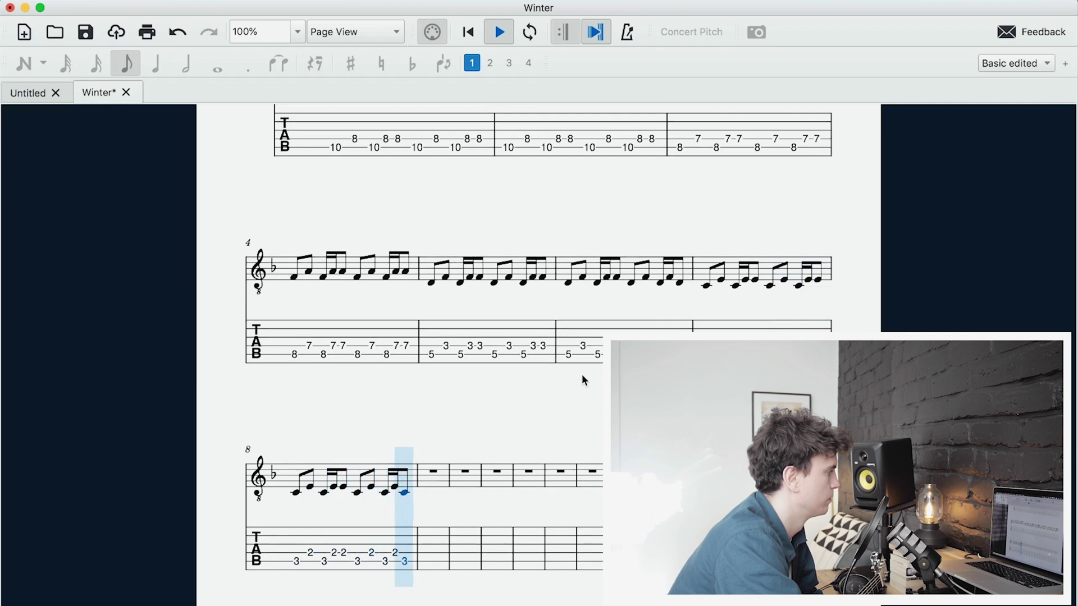
{"action": "key", "text": "space"}
{"action": "key", "text": "ctrl+Home"}
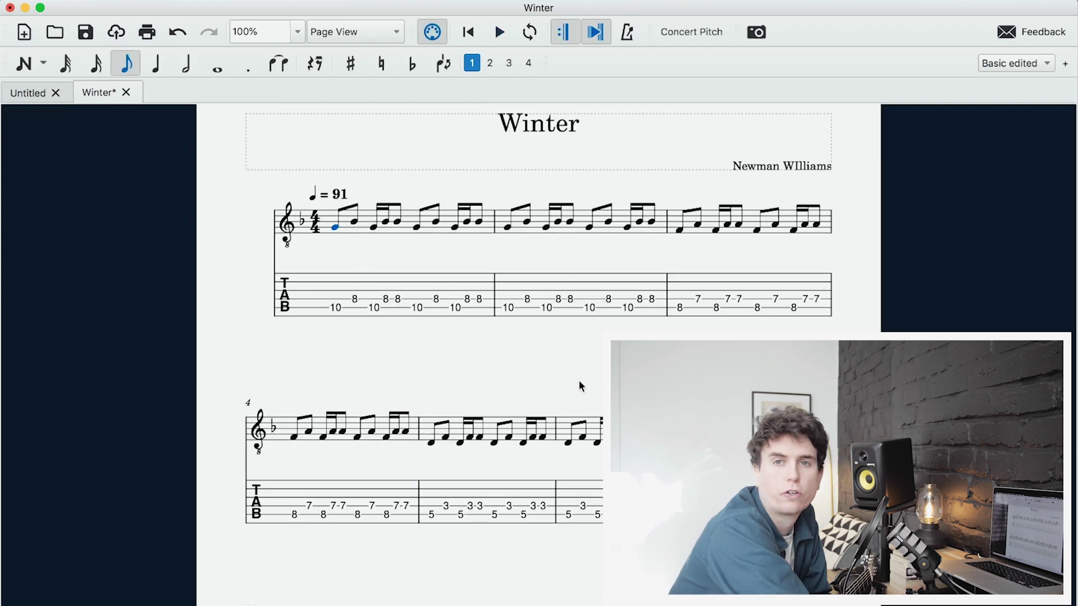
Step: Copy the standard-staff notes of bars 1 to 8 into bars 9 to 16, and deselect the pasted passage
{"action": "scroll", "coordinate": [481, 427], "scroll_direction": "down", "scroll_amount": 5}
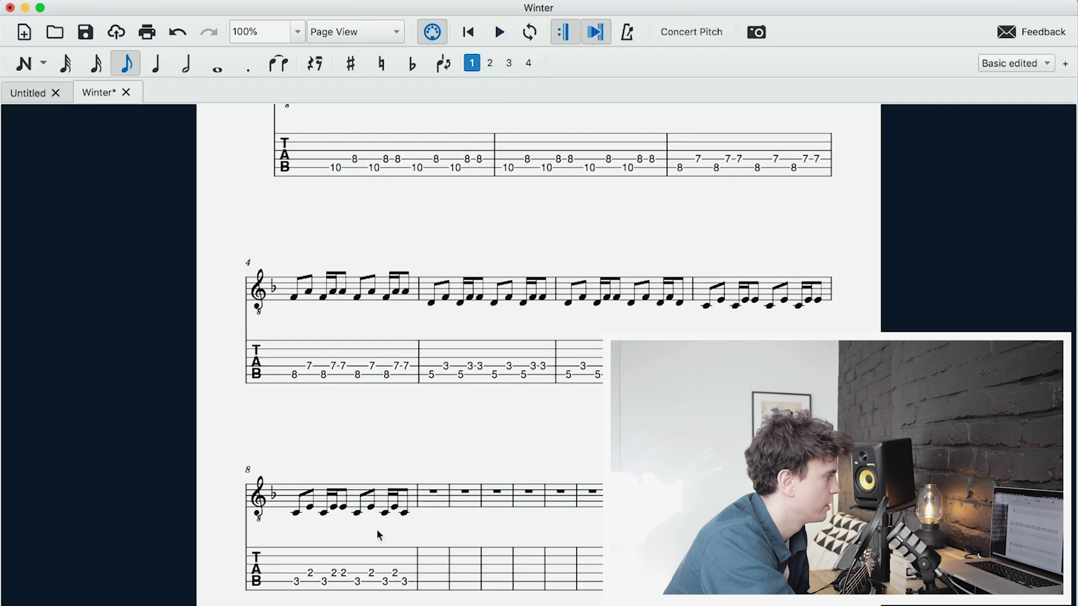
{"action": "scroll", "coordinate": [407, 500], "scroll_direction": "up", "scroll_amount": 5}
{"action": "key", "text": "ctrl+a"}
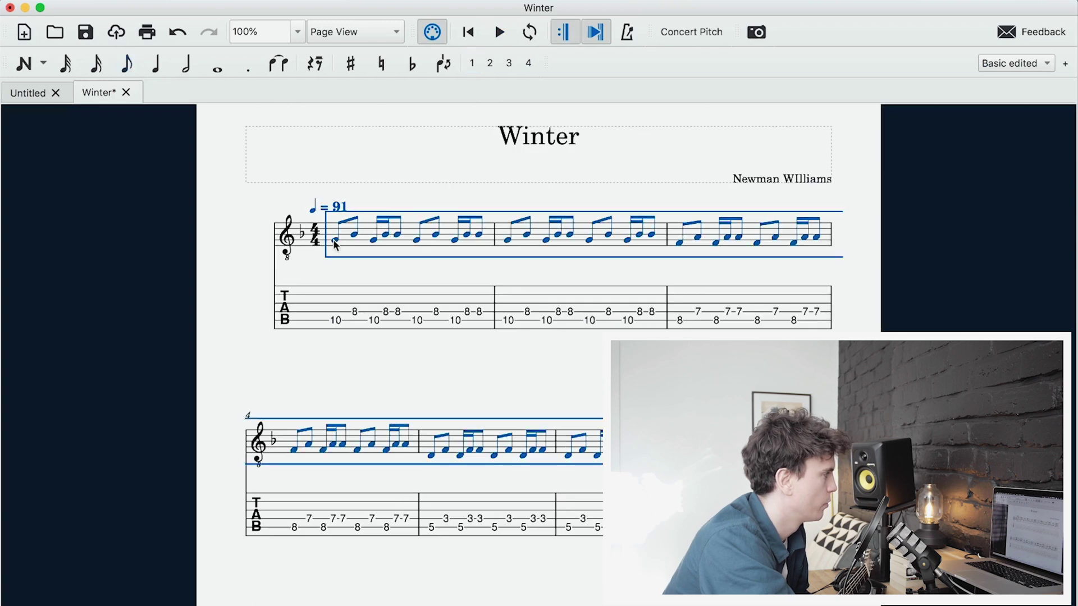
{"action": "scroll", "coordinate": [413, 326], "scroll_direction": "down", "scroll_amount": 8}
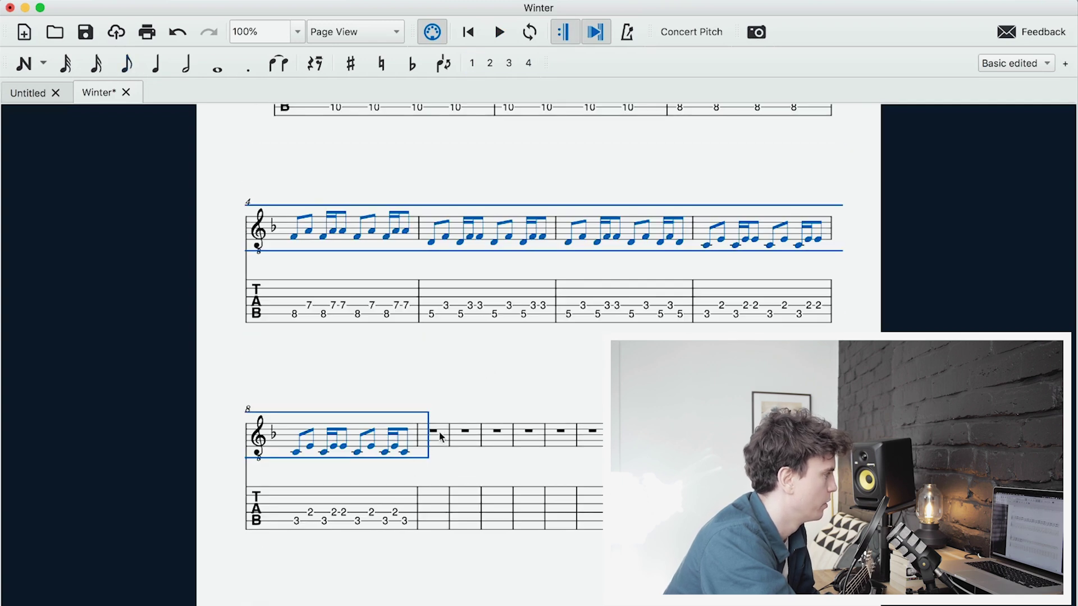
{"action": "left_click", "coordinate": [440, 436]}
{"action": "key", "text": "ctrl+v"}
{"action": "scroll", "coordinate": [467, 392], "scroll_direction": "down", "scroll_amount": 6}
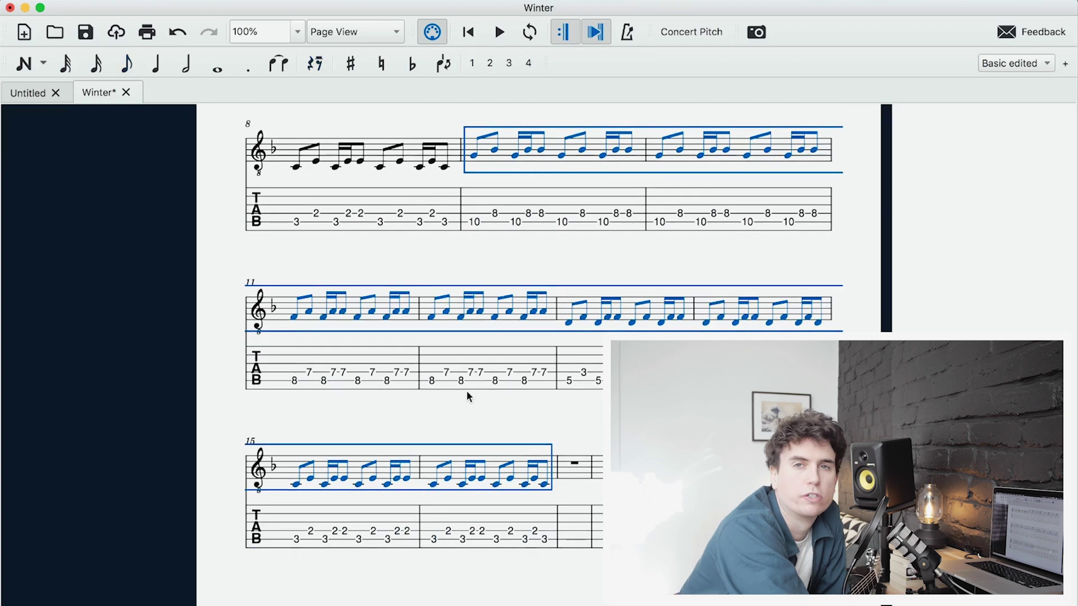
{"action": "scroll", "coordinate": [462, 386], "scroll_direction": "down", "scroll_amount": 3}
{"action": "scroll", "coordinate": [466, 387], "scroll_direction": "up", "scroll_amount": 10}
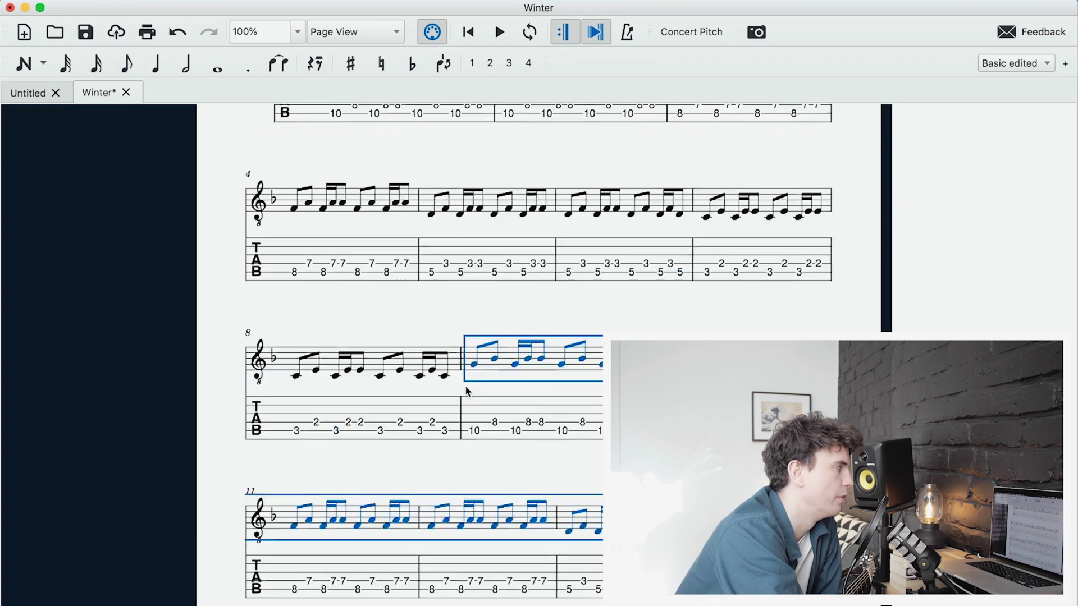
{"action": "left_click", "coordinate": [471, 387]}
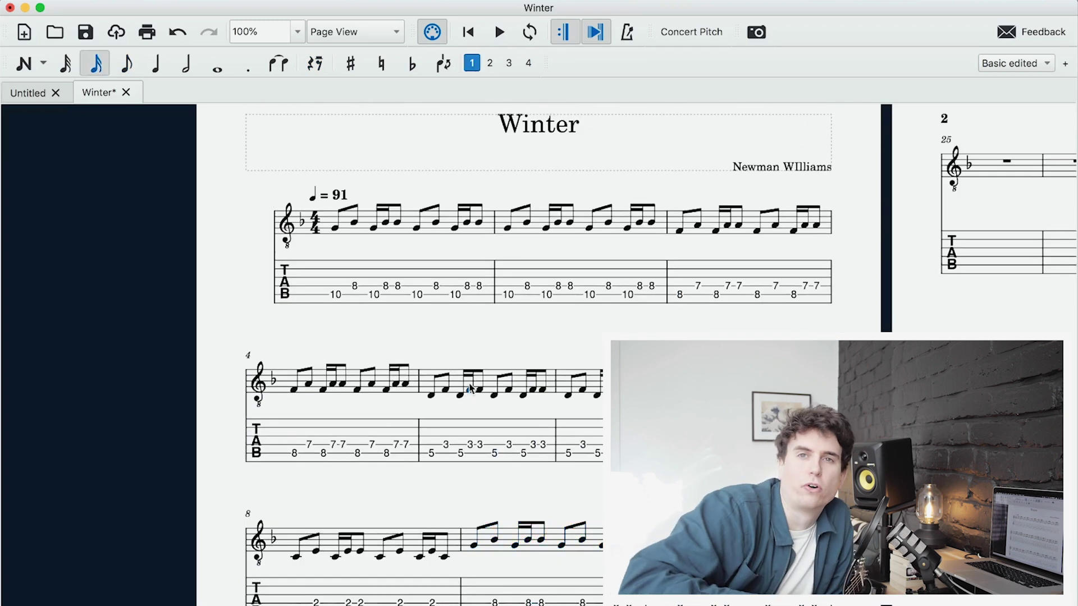
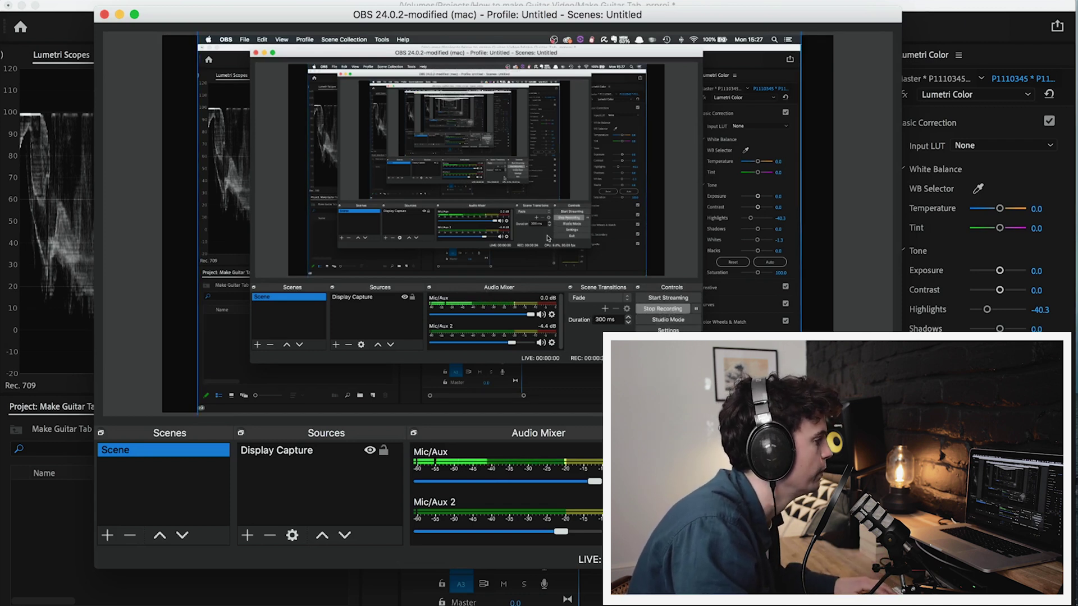
Step: Switch from OBS back to the Winter score in MuseScore
{"action": "key", "text": "super+Tab"}
{"action": "left_click", "coordinate": [770, 327]}
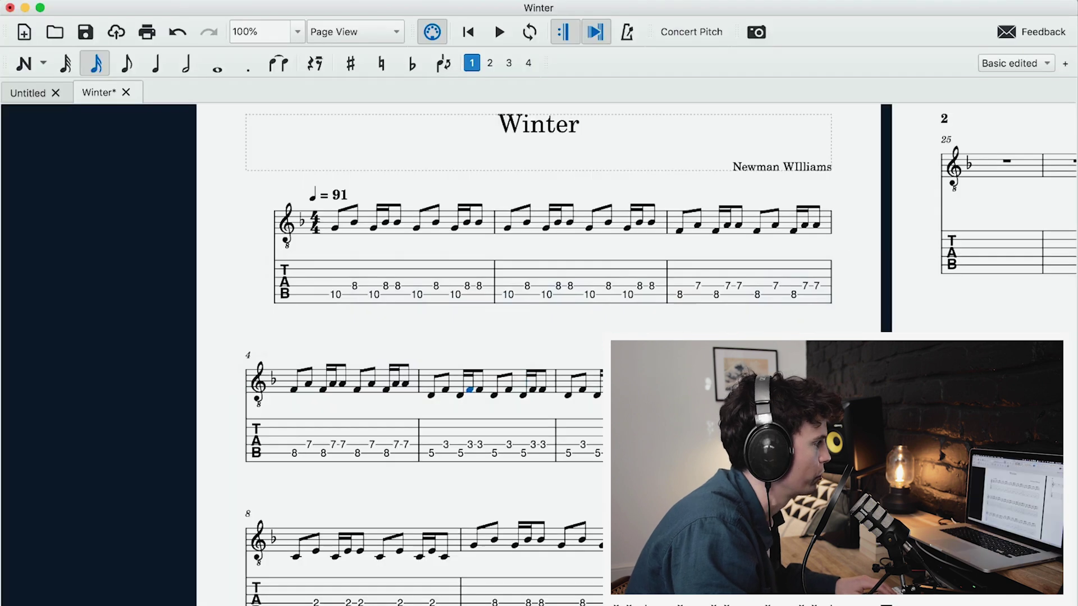
Step: Enlarge the Winter score view to 160% and frame the opening bars of notation and tablature
{"action": "scroll", "coordinate": [373, 337], "scroll_direction": "up", "scroll_amount": 1}
{"action": "scroll", "coordinate": [373, 337], "scroll_direction": "down", "scroll_amount": 3}
{"action": "scroll", "coordinate": [373, 337], "scroll_direction": "up", "scroll_amount": 3}
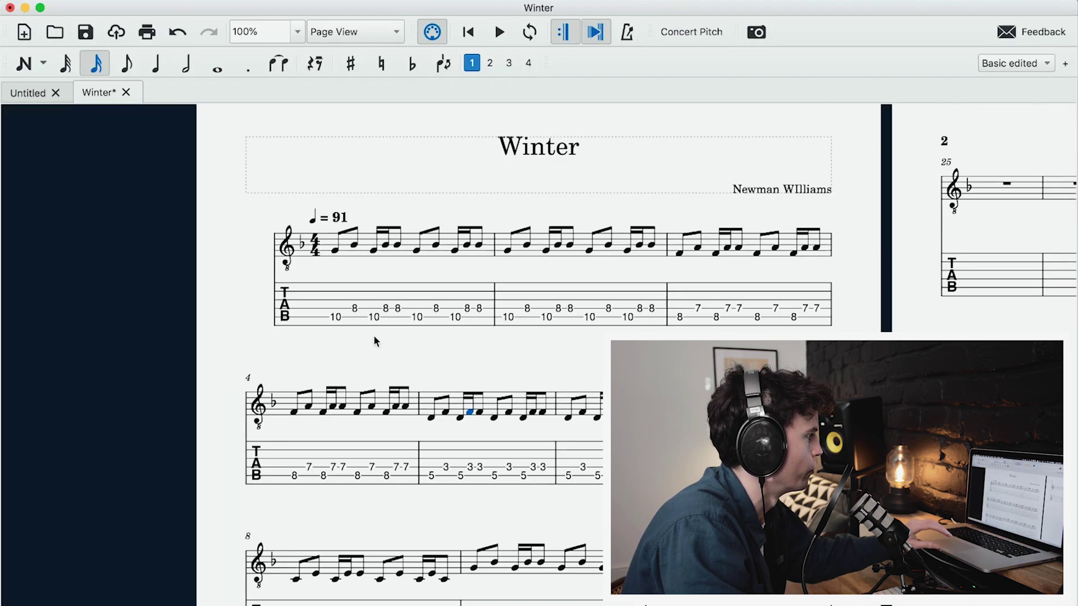
{"action": "scroll", "coordinate": [375, 340], "scroll_direction": "right", "scroll_amount": 1}
{"action": "scroll", "coordinate": [375, 340], "scroll_direction": "right", "scroll_amount": 1}
{"action": "scroll", "coordinate": [375, 340], "scroll_direction": "up", "scroll_amount": 1}
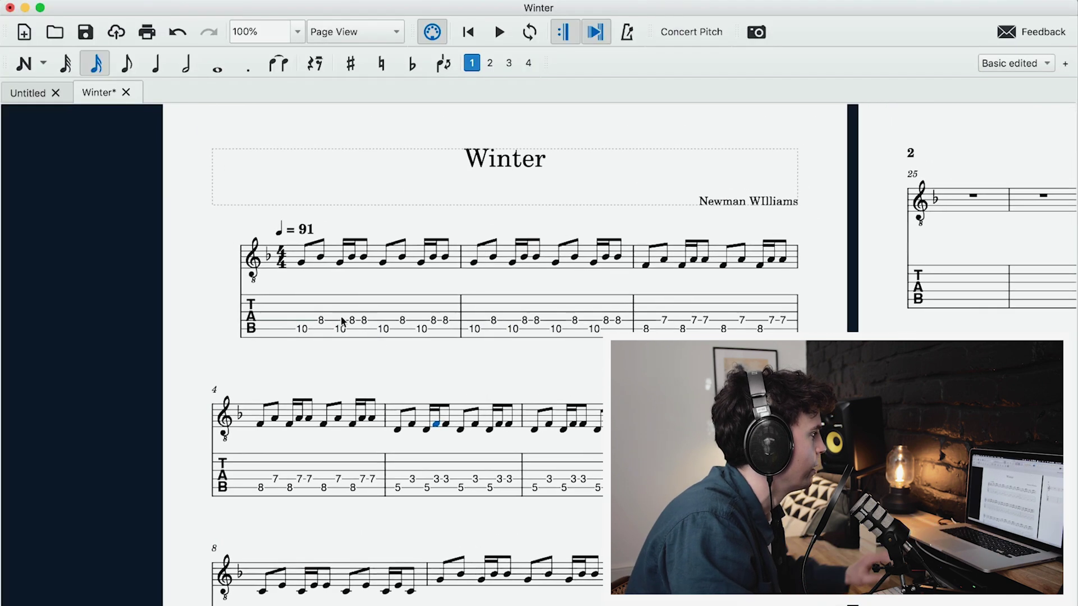
{"action": "left_click", "coordinate": [297, 32]}
{"action": "left_click", "coordinate": [263, 96]}
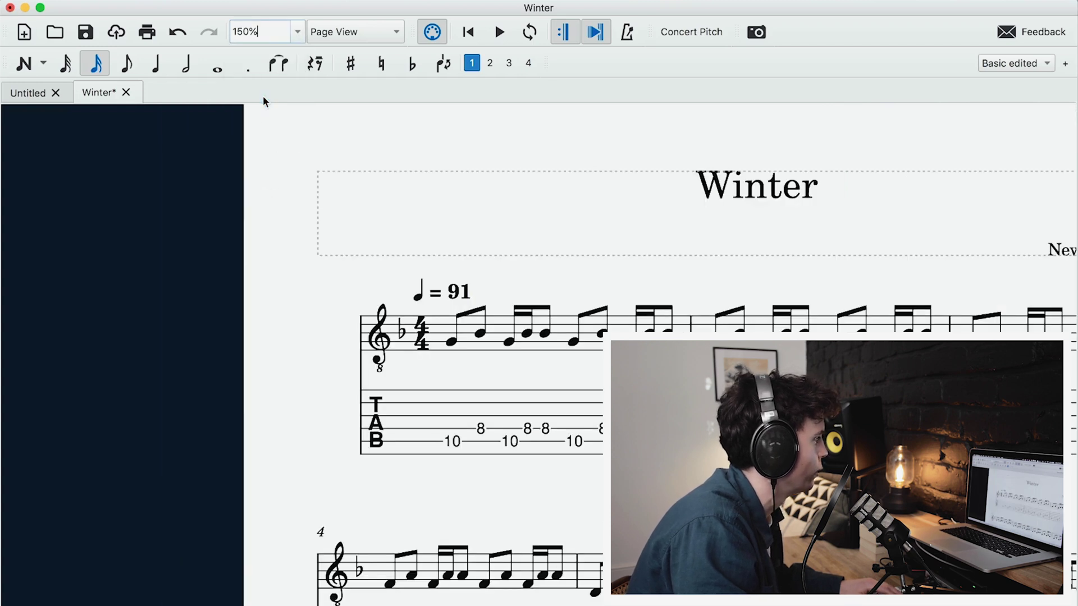
{"action": "scroll", "coordinate": [426, 224], "scroll_direction": "right", "scroll_amount": 5}
{"action": "scroll", "coordinate": [426, 224], "scroll_direction": "down", "scroll_amount": 2}
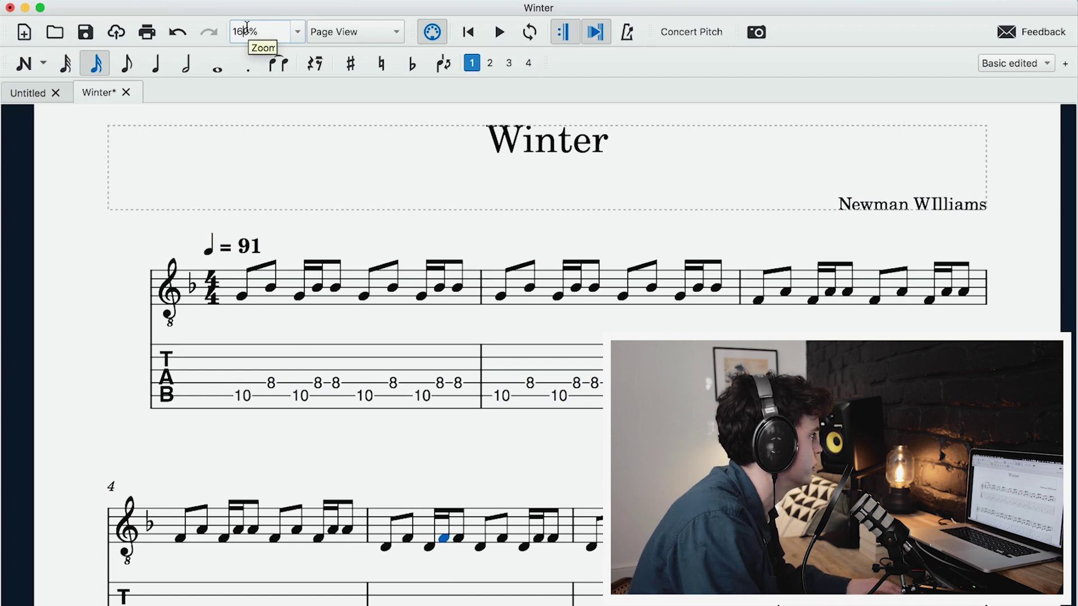
{"action": "scroll", "coordinate": [247, 27], "scroll_direction": "up", "scroll_amount": 1}
{"action": "scroll", "coordinate": [346, 143], "scroll_direction": "right", "scroll_amount": 5}
{"action": "scroll", "coordinate": [346, 143], "scroll_direction": "down", "scroll_amount": 2}
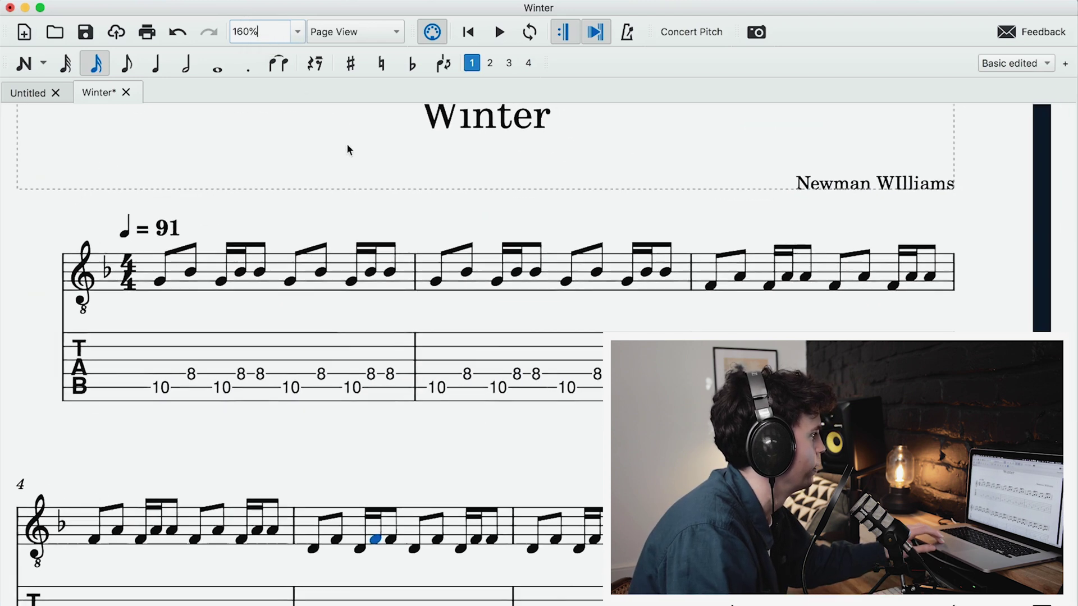
Step: Play the score from its first note through bar 16 for the screen capture, and stop playback
{"action": "key", "text": "ctrl+Home"}
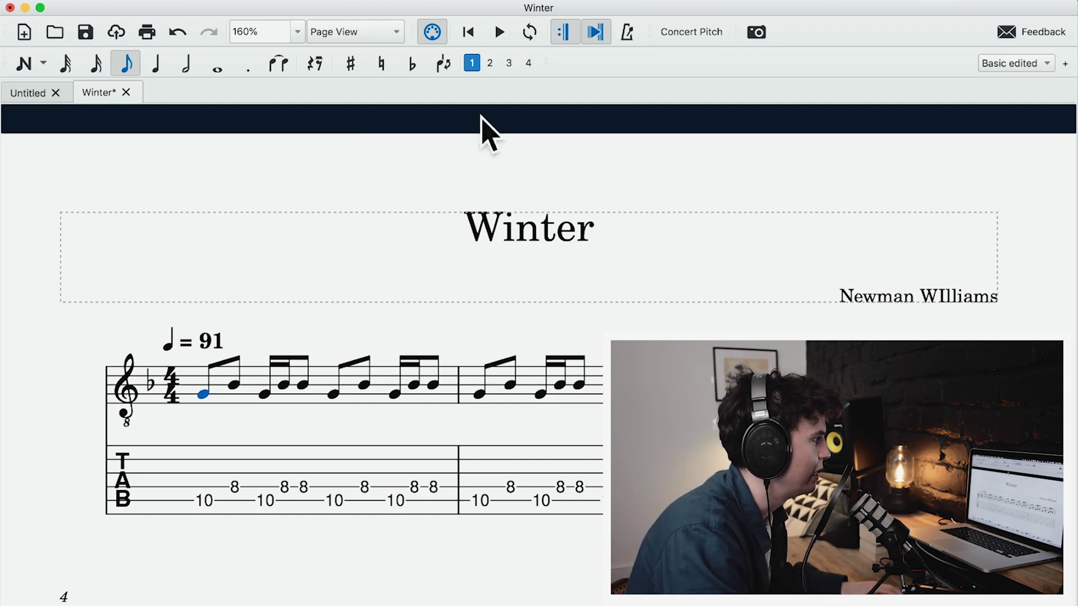
{"action": "scroll", "coordinate": [386, 120], "scroll_direction": "down", "scroll_amount": 3}
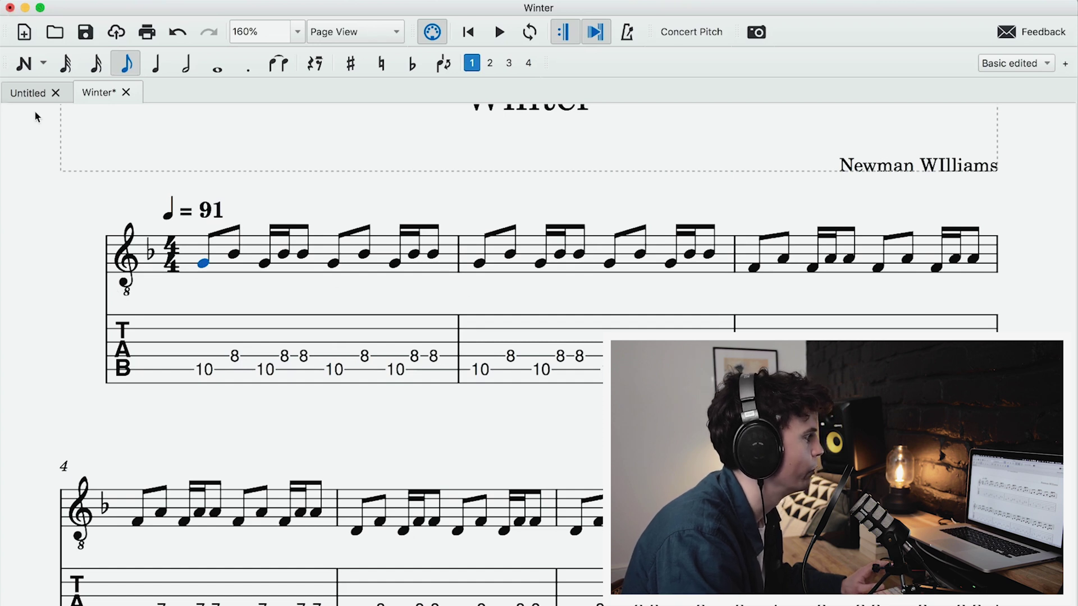
{"action": "key", "text": "space"}
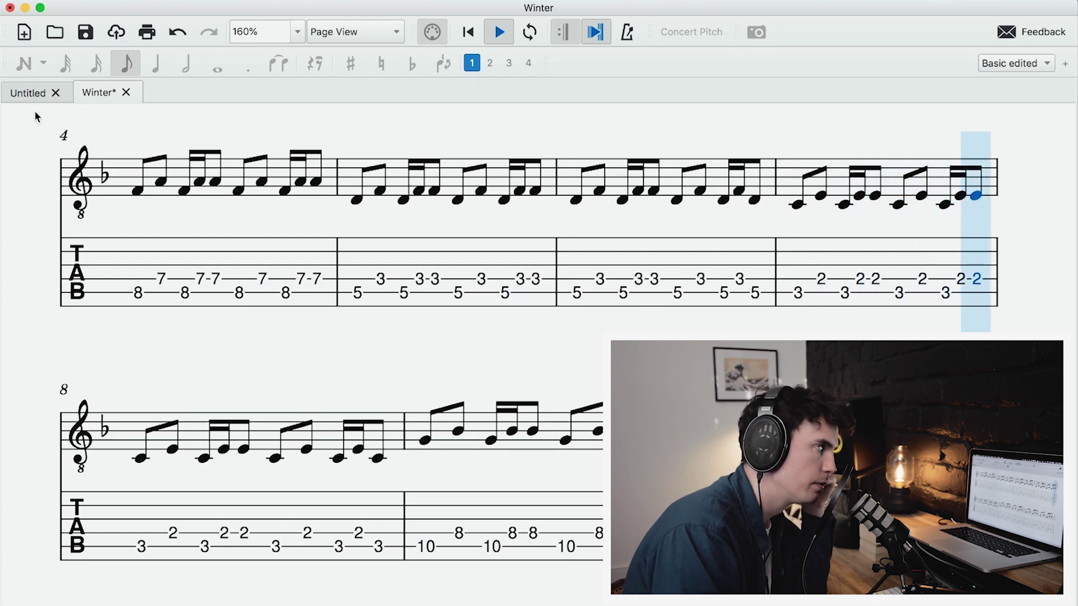
{"action": "key", "text": "space"}
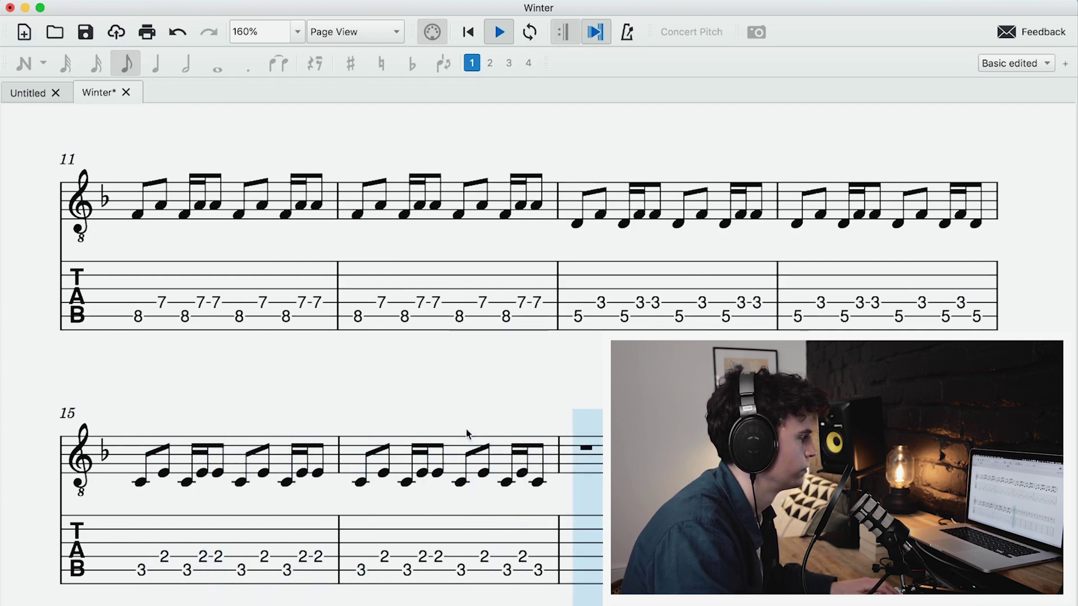
{"action": "key", "text": "space"}
{"action": "key", "text": "super+Tab"}
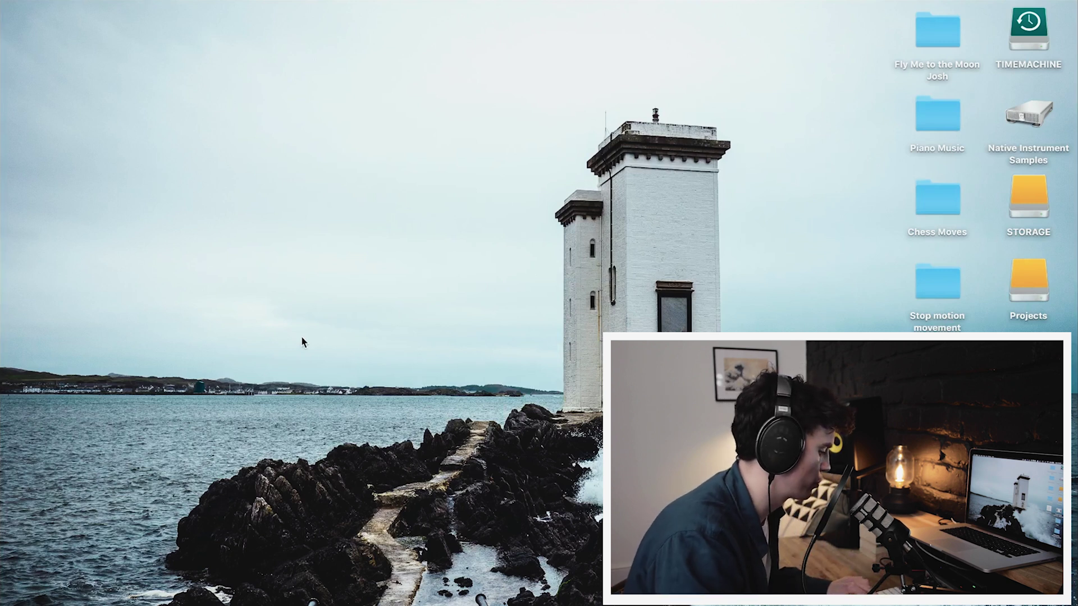
{"action": "key", "text": "alt+space"}
{"action": "type", "text": "mov"}
{"action": "key", "text": "Return"}
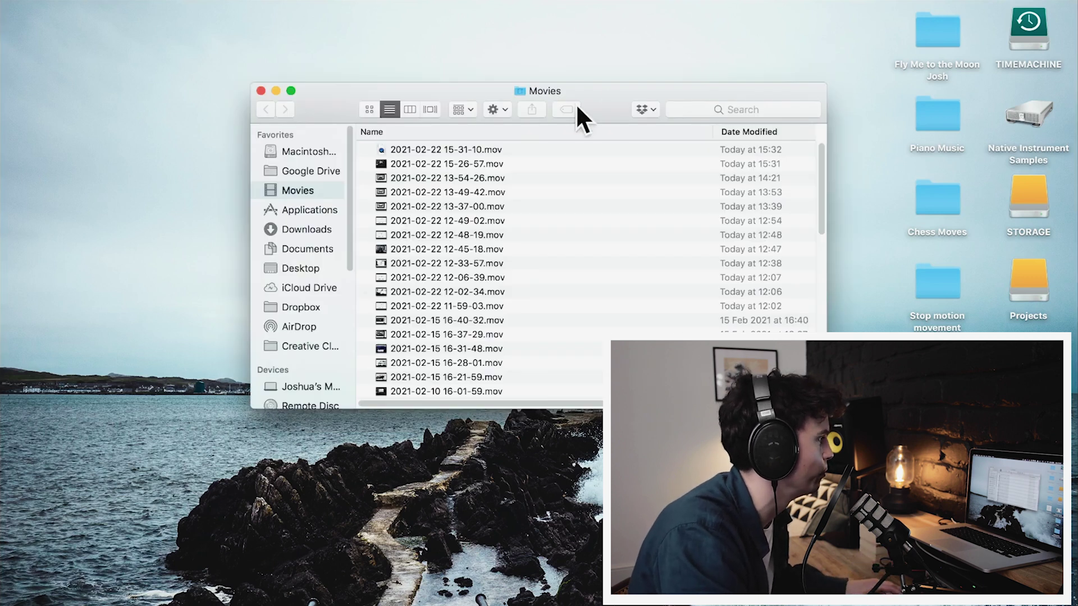
{"action": "left_click", "coordinate": [463, 164]}
{"action": "key", "text": "space"}
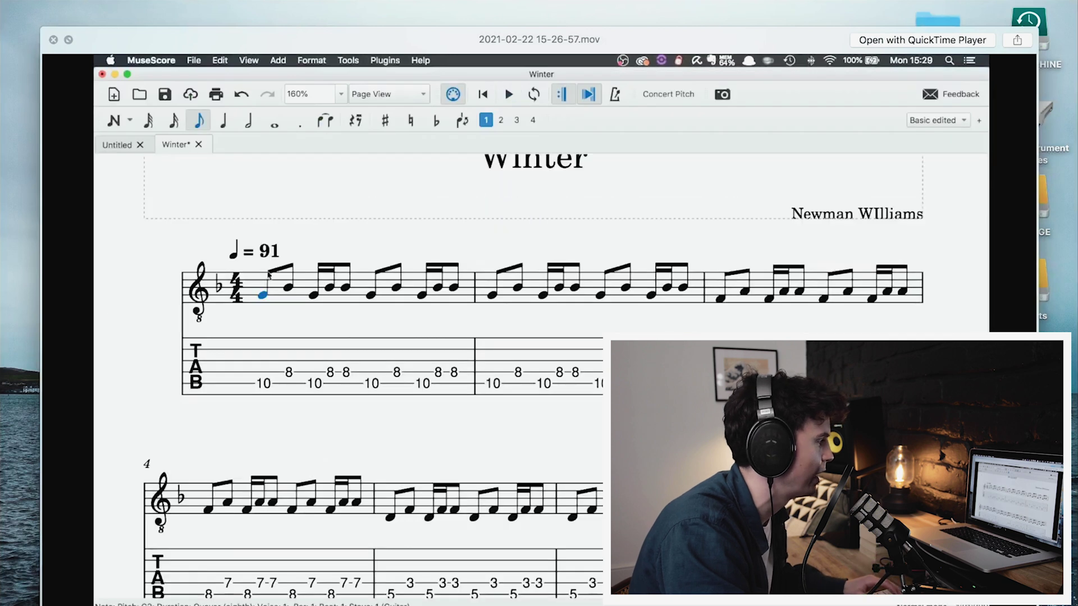
{"action": "key", "text": "space"}
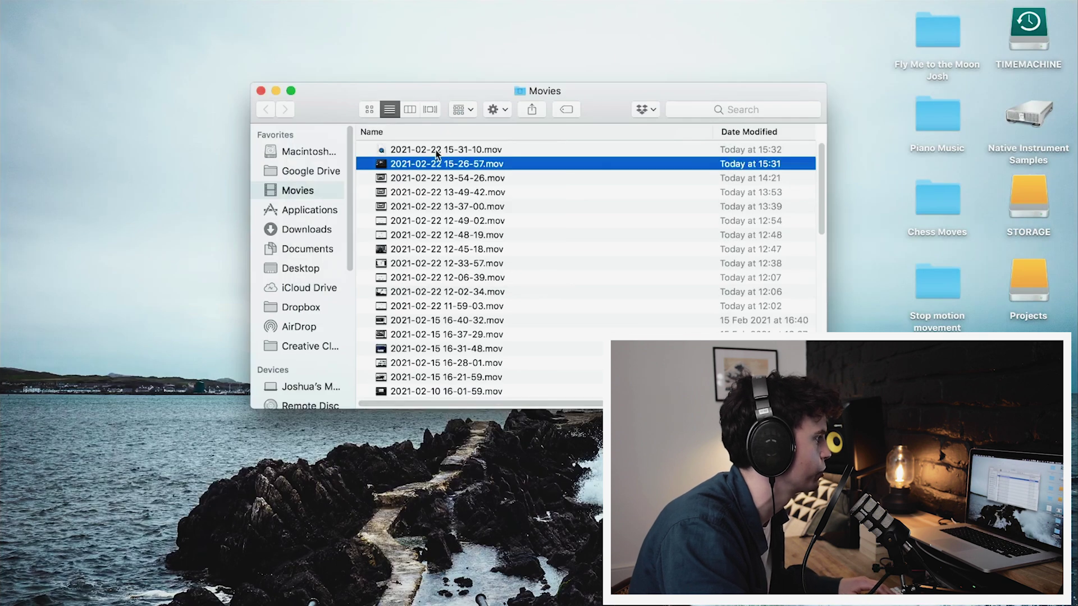
{"action": "left_click_drag", "start_coordinate": [436, 164], "coordinate": [567, 478]}
{"action": "key", "text": "super+Tab"}
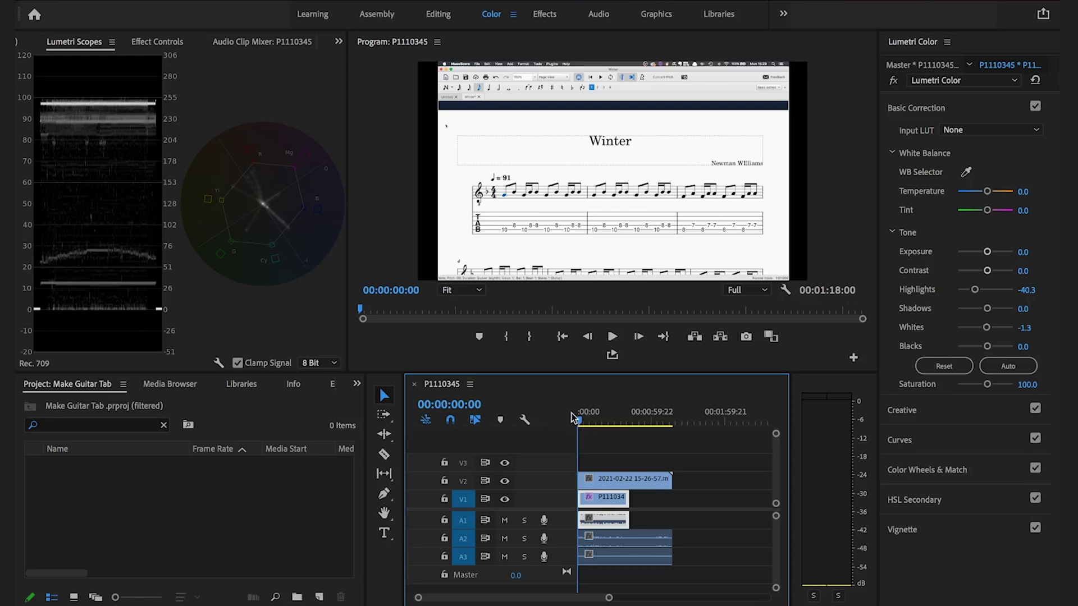
Step: Cut the screen recording at 00:00:19:00, remove the part before it and move the remainder to the sequence start
{"action": "key", "text": "space"}
{"action": "left_click_drag", "start_coordinate": [579, 419], "coordinate": [600, 429]}
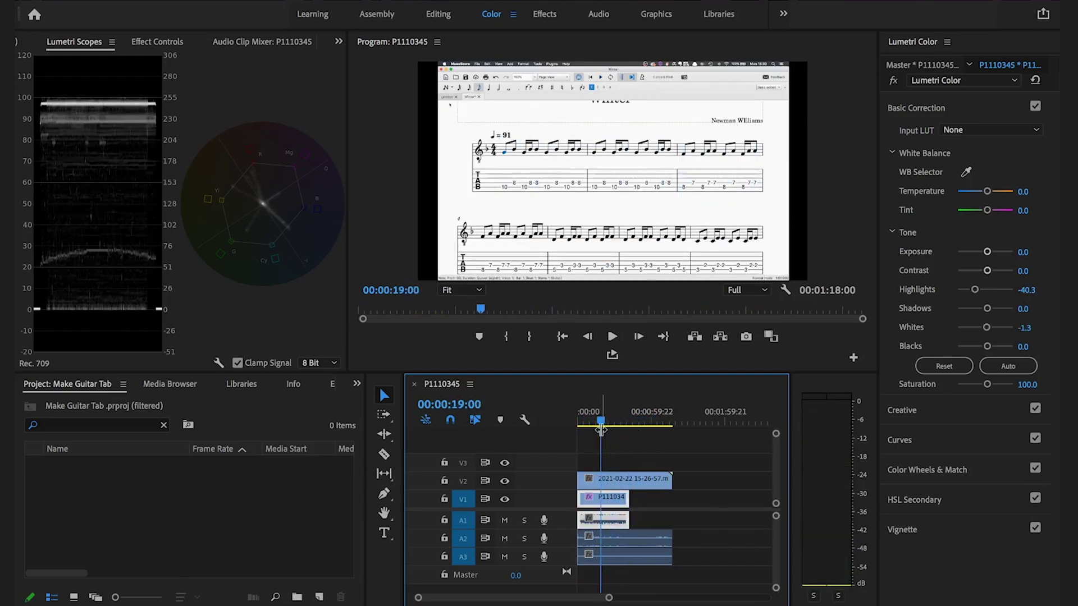
{"action": "key", "text": "c"}
{"action": "left_click", "coordinate": [602, 479]}
{"action": "key", "text": "v"}
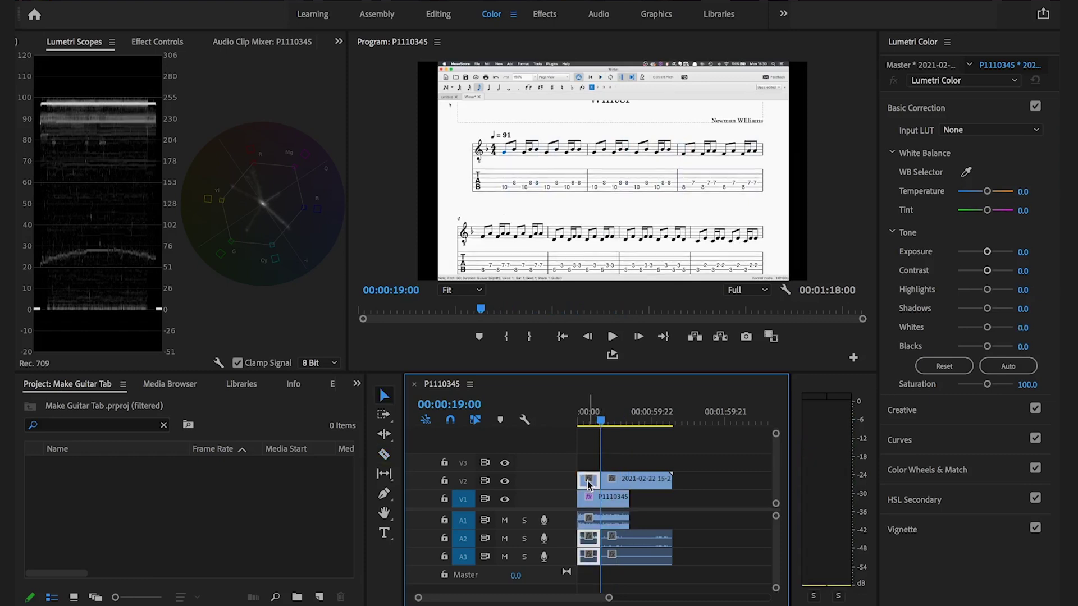
{"action": "left_click_drag", "start_coordinate": [652, 477], "coordinate": [630, 478]}
Step: Cut the screen recording where the guitar clip ends and delete the excess after it
{"action": "left_click_drag", "start_coordinate": [605, 418], "coordinate": [627, 426]}
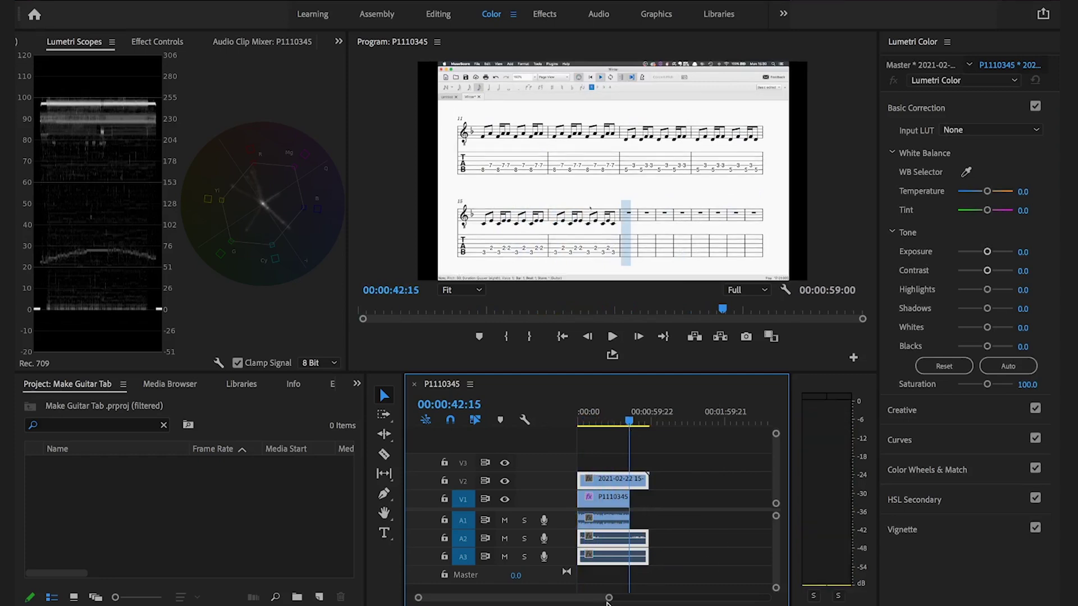
{"action": "left_click_drag", "start_coordinate": [609, 598], "coordinate": [521, 598]}
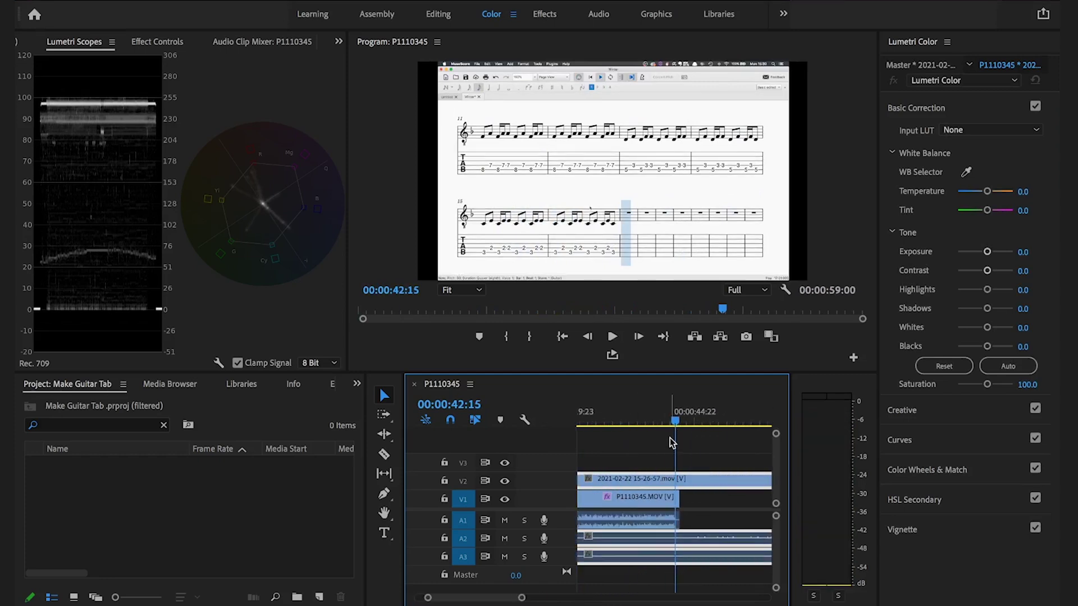
{"action": "key", "text": "c"}
{"action": "left_click", "coordinate": [679, 480]}
{"action": "key", "text": "v"}
{"action": "left_click", "coordinate": [722, 478]}
{"action": "key", "text": "Delete"}
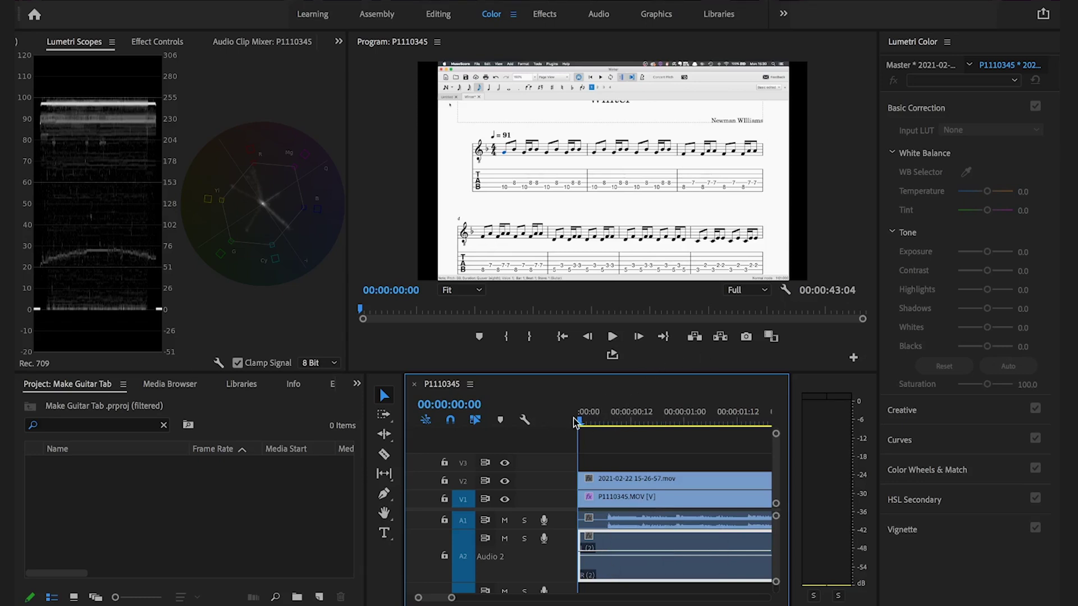
Step: Cut the screen recording's video at 00:00:00:12, where the score playback begins, and delete the piece before it
{"action": "left_click_drag", "start_coordinate": [580, 422], "coordinate": [633, 425]}
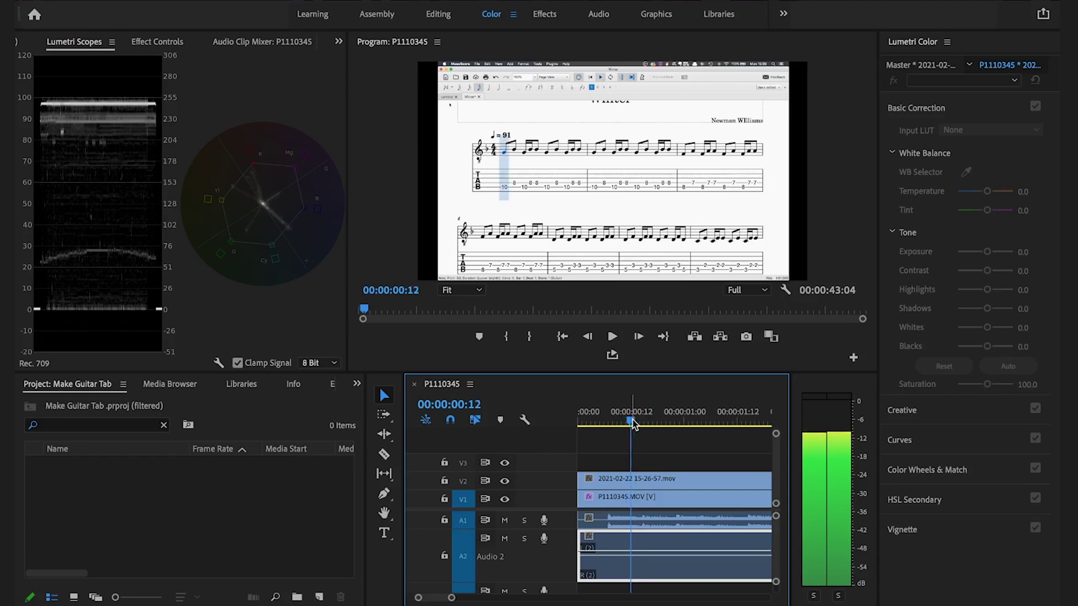
{"action": "key", "text": "c"}
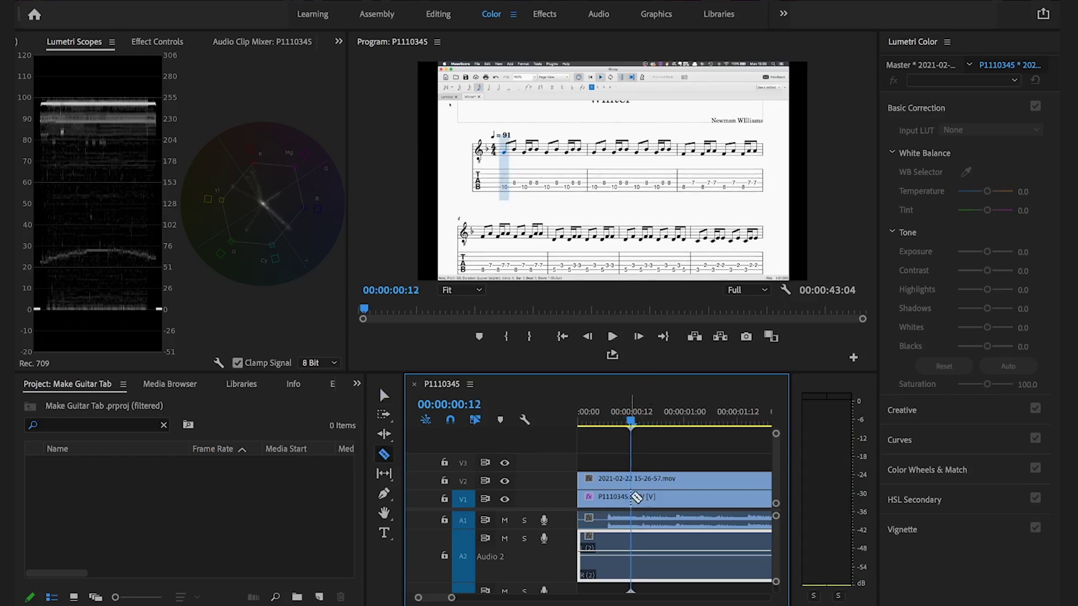
{"action": "left_click", "coordinate": [632, 479]}
{"action": "key", "text": "v"}
{"action": "left_click", "coordinate": [613, 479]}
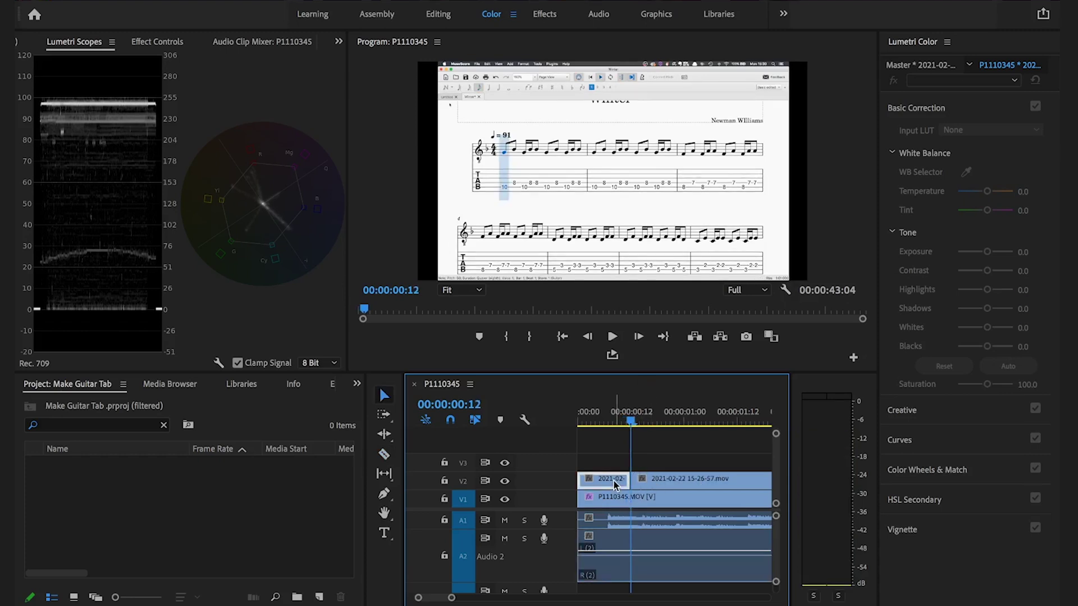
{"action": "key", "text": "Delete"}
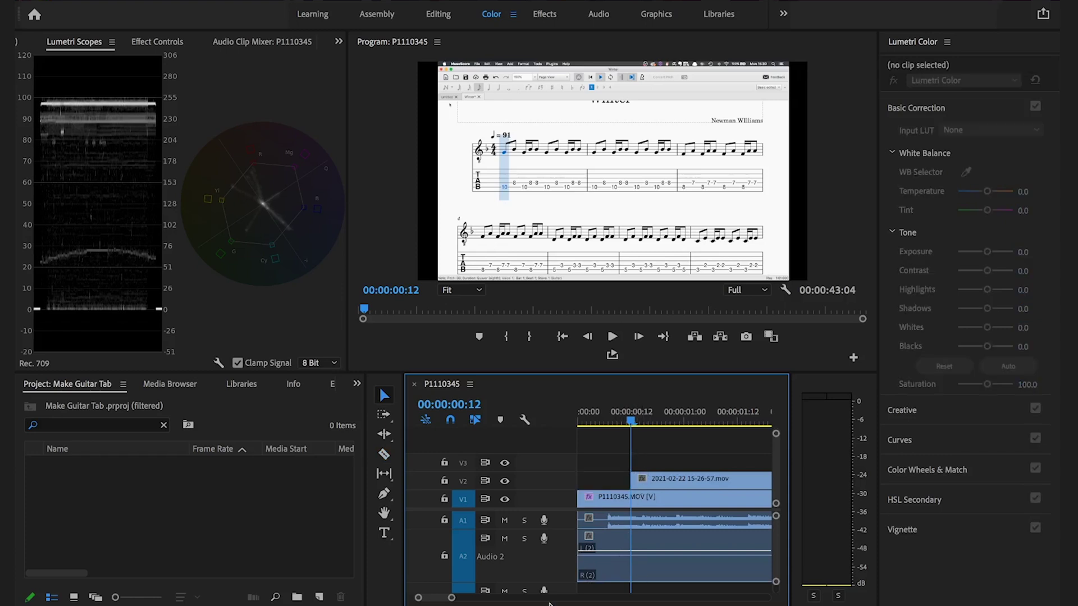
Step: Enlarge the guitar audio waveform and shift the screen recording earlier to line up with the first guitar note
{"action": "left_click_drag", "start_coordinate": [451, 599], "coordinate": [443, 603]}
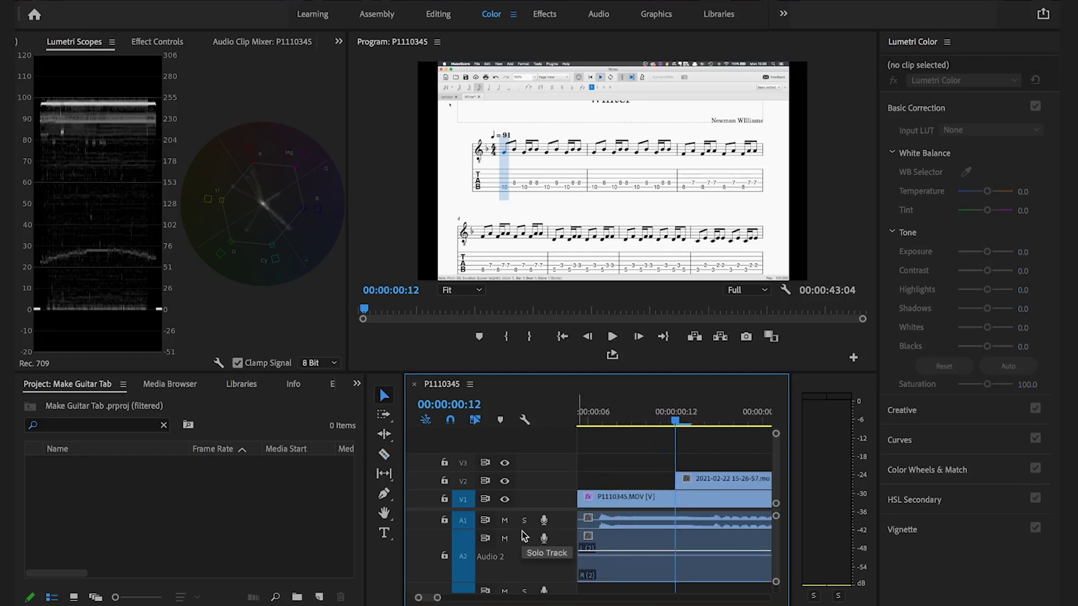
{"action": "left_click_drag", "start_coordinate": [522, 529], "coordinate": [525, 549]}
{"action": "left_click_drag", "start_coordinate": [710, 481], "coordinate": [640, 487]}
{"action": "left_click_drag", "start_coordinate": [631, 485], "coordinate": [636, 485]}
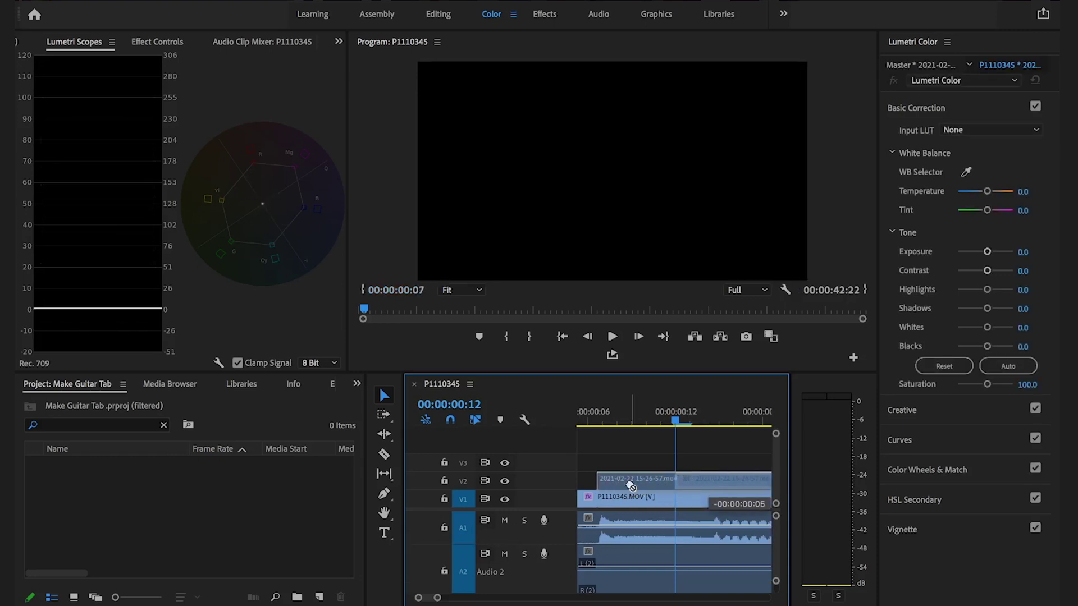
Step: Play the sequence to check that the score cursor matches the guitar audio, and return to the start
{"action": "left_click_drag", "start_coordinate": [671, 425], "coordinate": [595, 438]}
{"action": "key", "text": "space"}
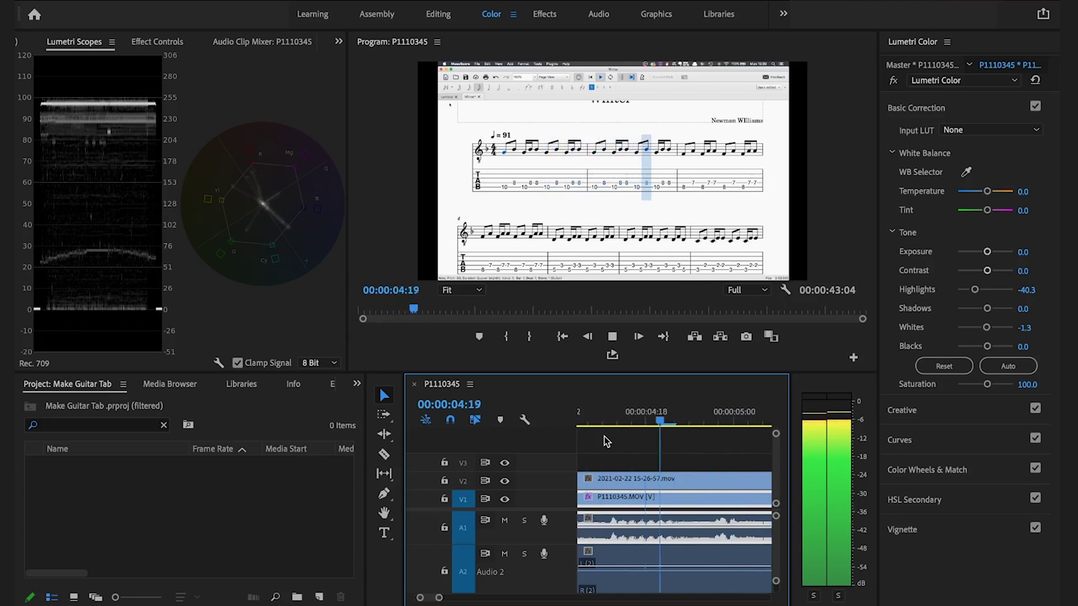
{"action": "key", "text": "space"}
{"action": "left_click_drag", "start_coordinate": [439, 599], "coordinate": [527, 596]}
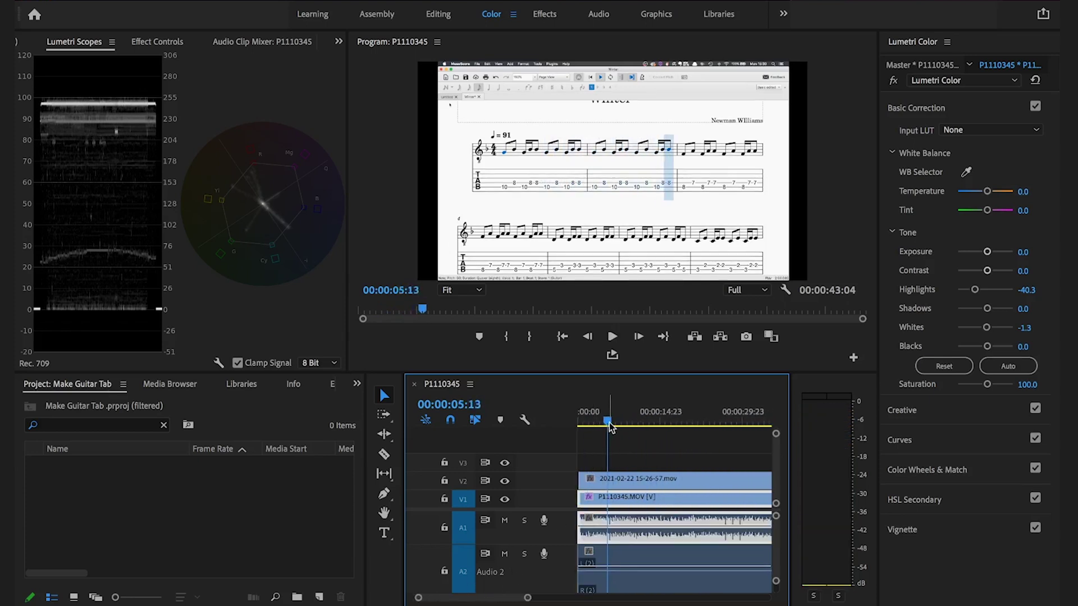
{"action": "left_click_drag", "start_coordinate": [609, 422], "coordinate": [556, 423]}
{"action": "left_click", "coordinate": [505, 481]}
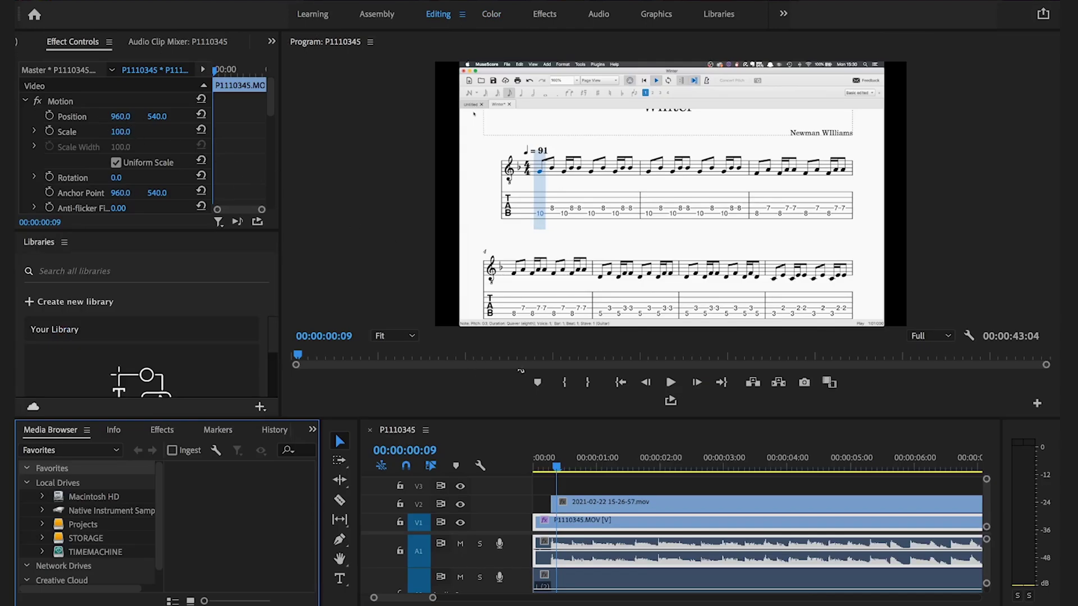
Step: Scale the screen recording to 126 and position it at 915, 911 over the lower part of the guitar footage
{"action": "left_click", "coordinate": [672, 510]}
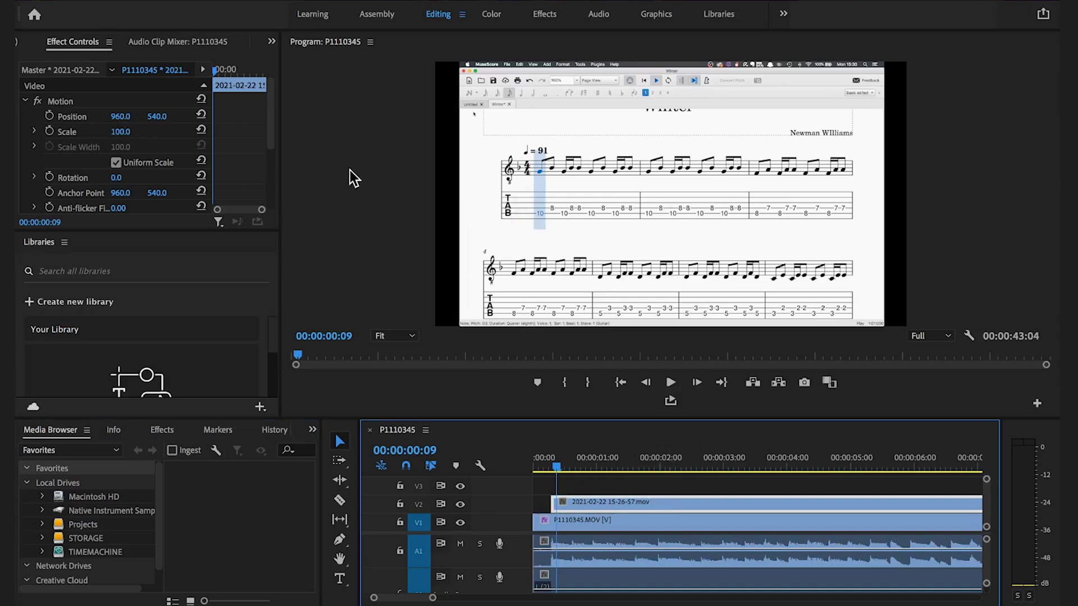
{"action": "left_click", "coordinate": [126, 117]}
{"action": "left_click_drag", "start_coordinate": [126, 117], "coordinate": [365, 117]}
{"action": "left_click", "coordinate": [116, 162]}
{"action": "left_click_drag", "start_coordinate": [120, 131], "coordinate": [135, 131]}
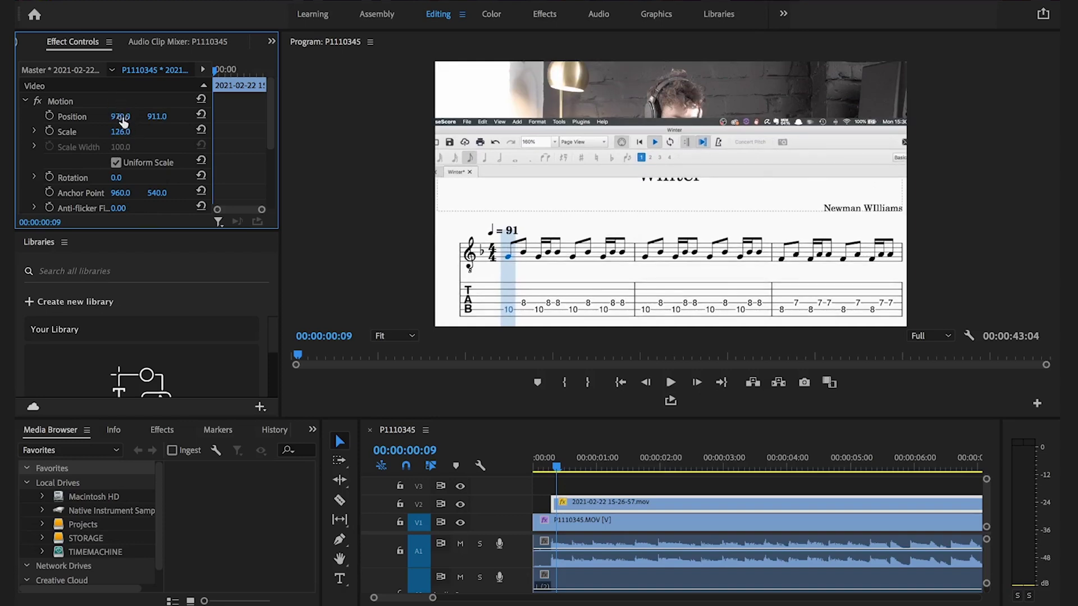
{"action": "left_click_drag", "start_coordinate": [120, 116], "coordinate": [89, 116]}
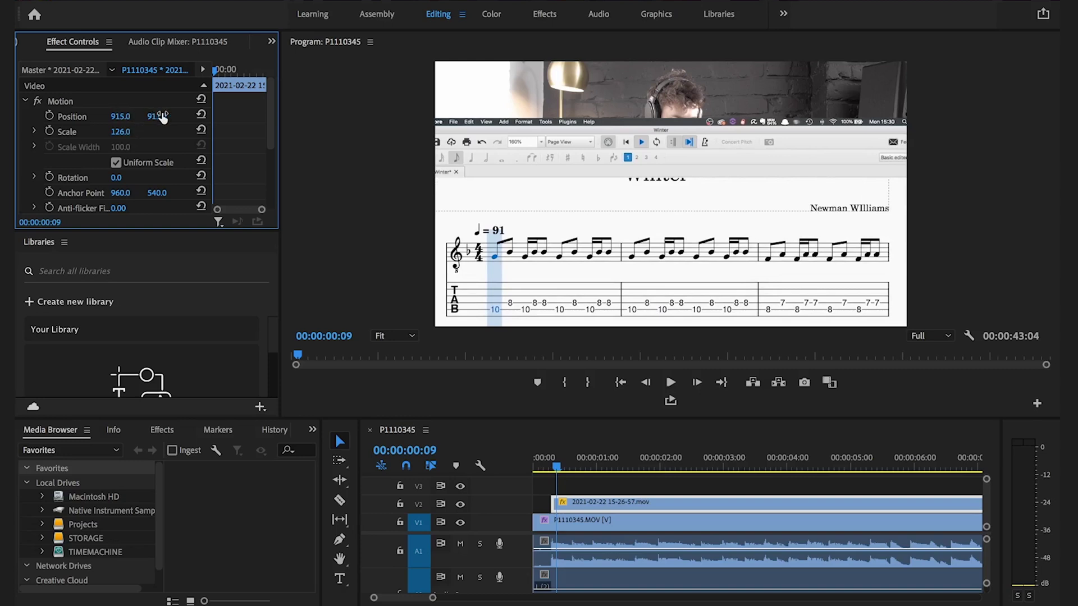
Step: Apply the Crop effect to the screen recording with Top at 31%, and start playing the result from the beginning
{"action": "left_click", "coordinate": [553, 15]}
{"action": "left_click", "coordinate": [919, 61]}
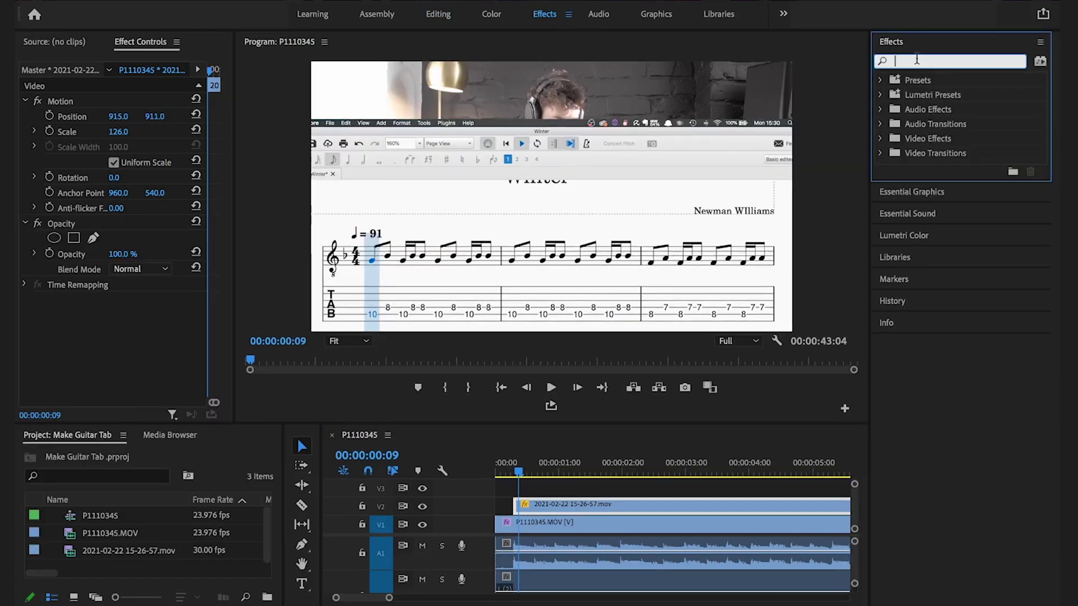
{"action": "type", "text": "crop"}
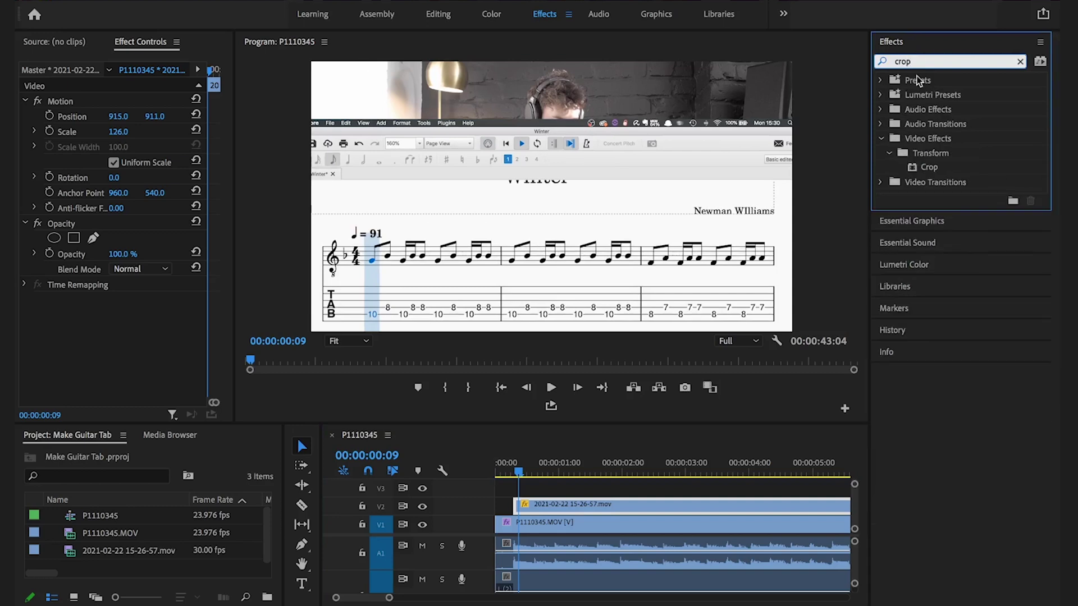
{"action": "left_click", "coordinate": [962, 173]}
{"action": "left_click_drag", "start_coordinate": [299, 277], "coordinate": [134, 292]}
{"action": "left_click_drag", "start_coordinate": [115, 346], "coordinate": [193, 346]}
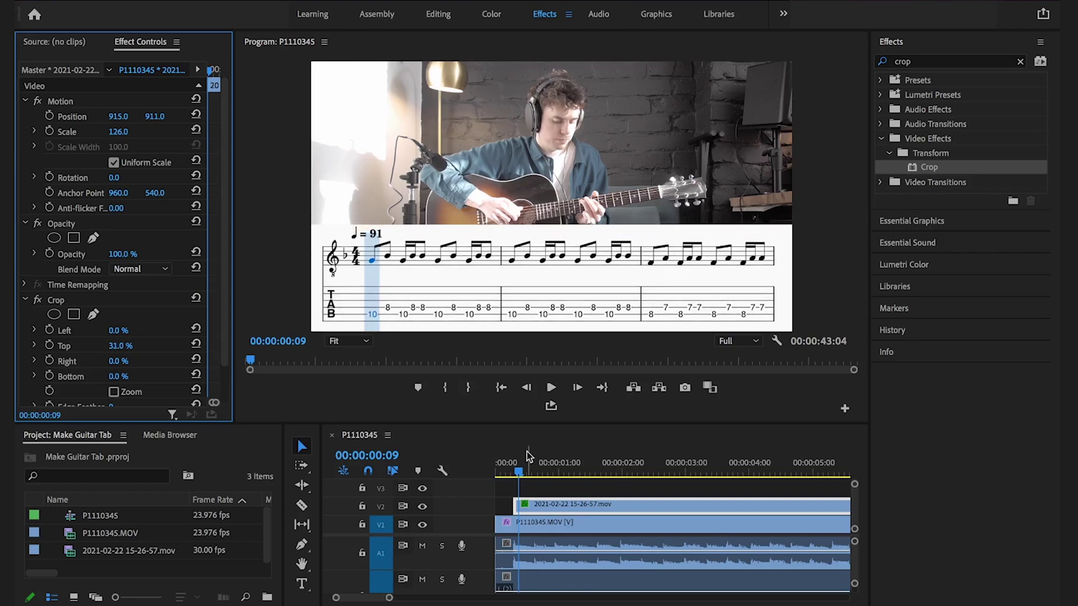
{"action": "left_click", "coordinate": [519, 474]}
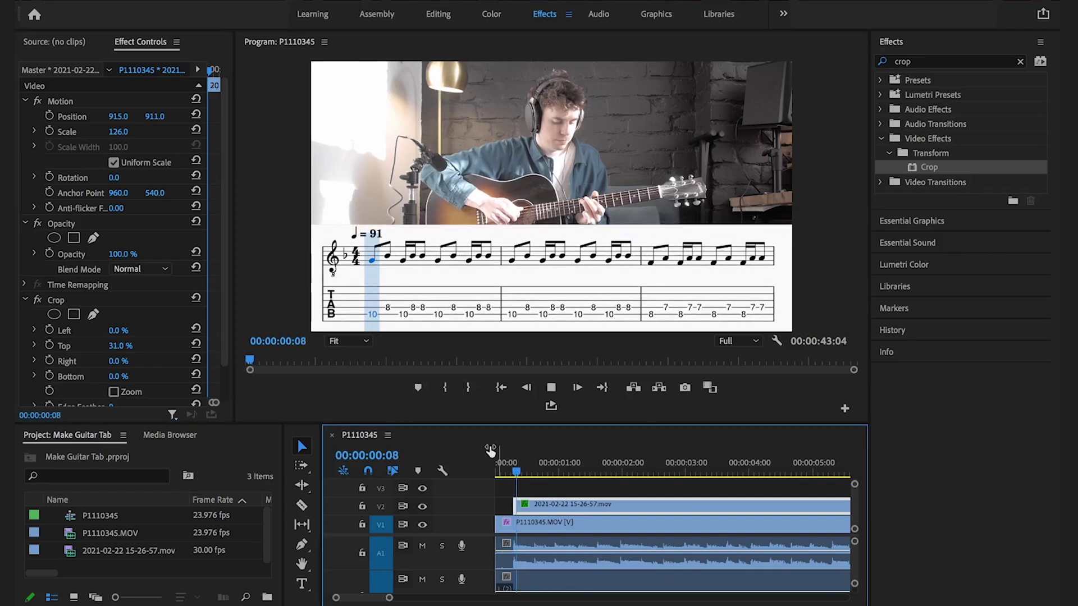
Step: Play the opening of the combined video and raise the guitar footage to position 960, 459
{"action": "key", "text": "space"}
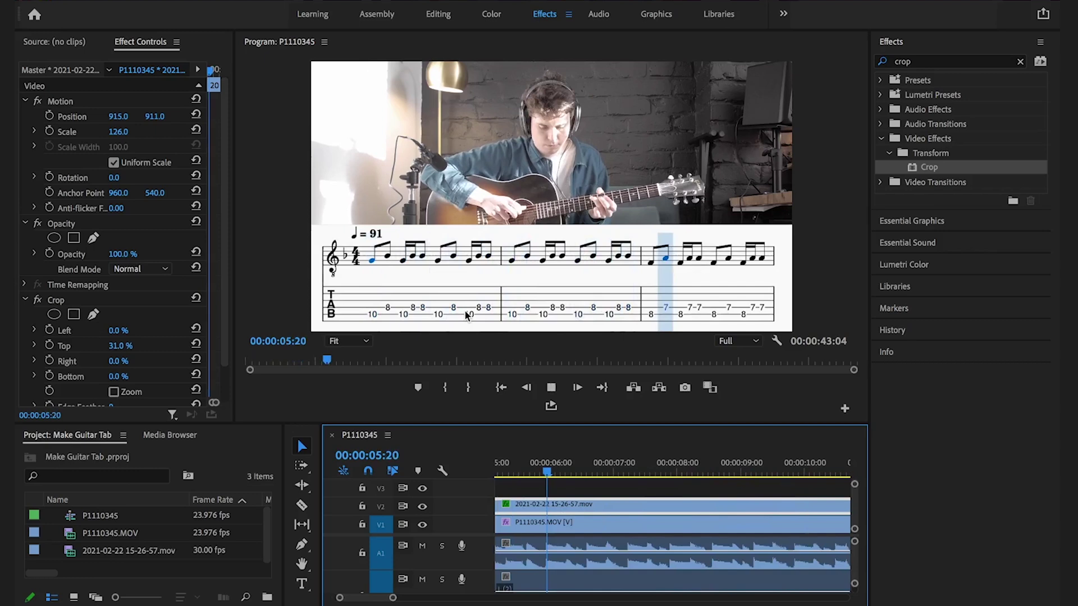
{"action": "key", "text": "space"}
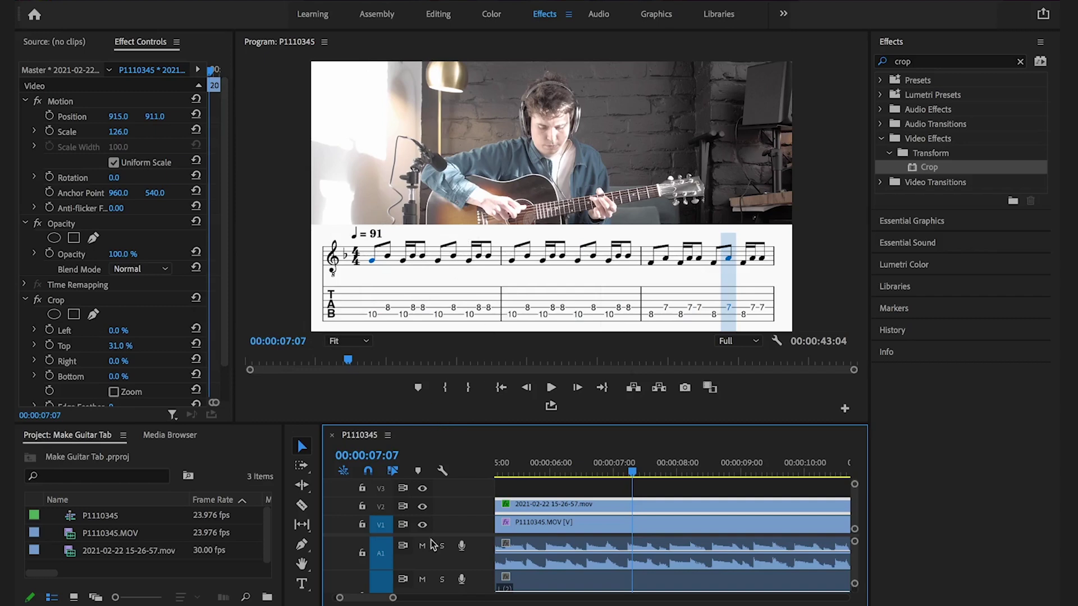
{"action": "left_click", "coordinate": [521, 529]}
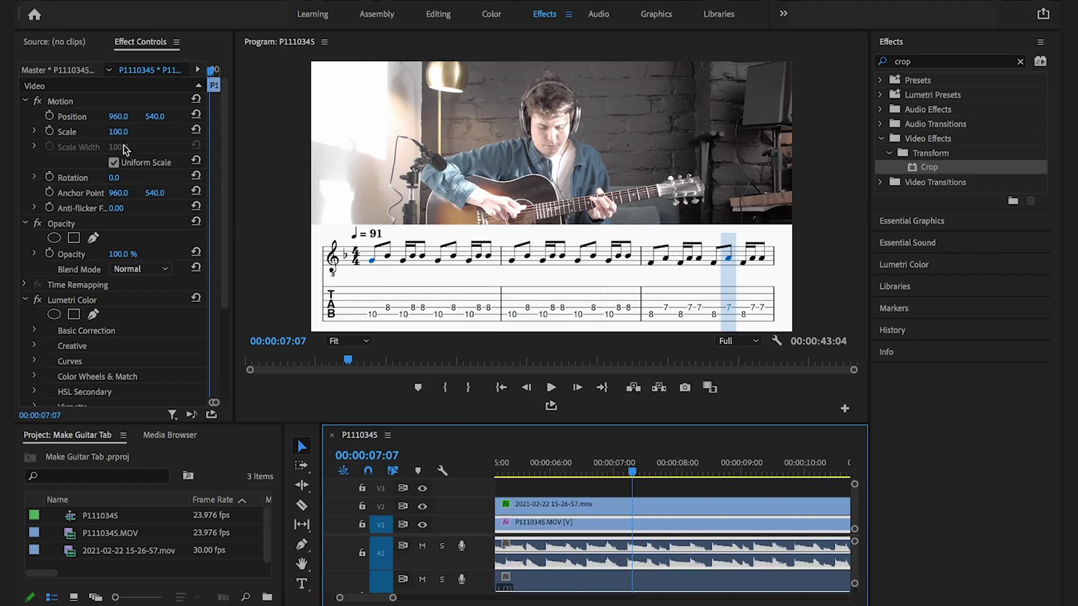
{"action": "left_click_drag", "start_coordinate": [118, 116], "coordinate": [140, 116]}
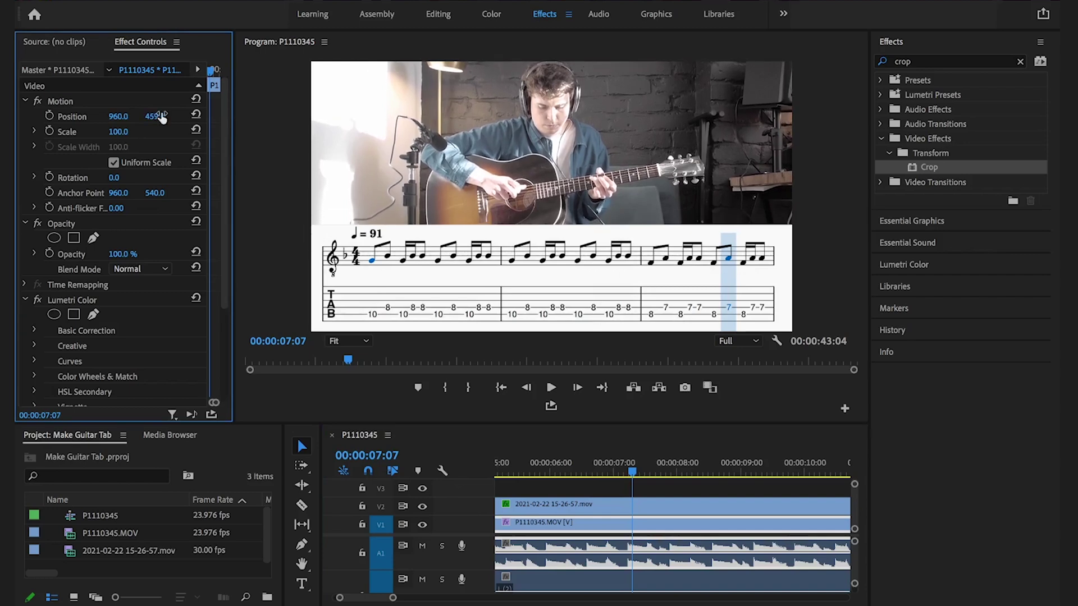
Step: Play the passage from about 5 seconds to find where the score moves to its second line
{"action": "left_click_drag", "start_coordinate": [633, 472], "coordinate": [545, 474]}
{"action": "key", "text": "space"}
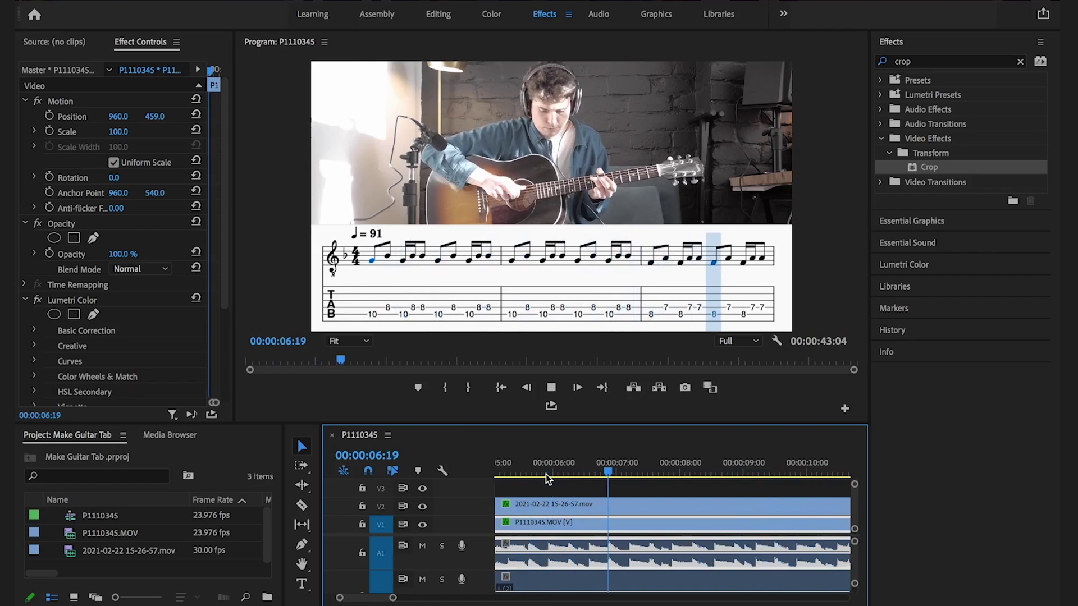
{"action": "key", "text": "space"}
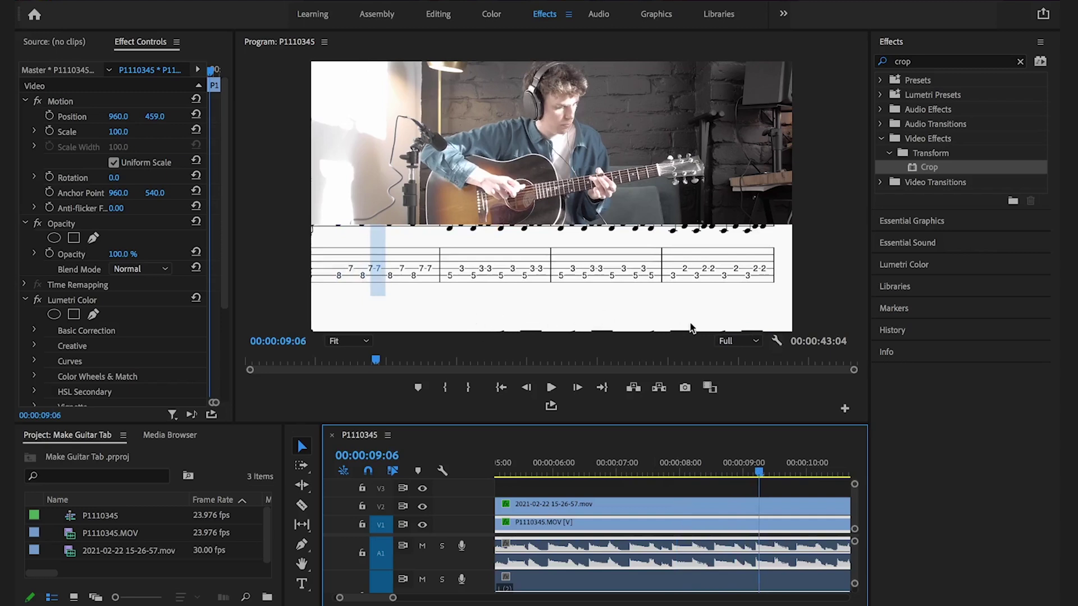
Step: Split the screen recording at 00:00:08:05, the frame where the score moves to its second line
{"action": "key", "text": "Left"}
{"action": "key", "text": "Left"}
{"action": "key", "text": "Left"}
{"action": "key", "text": "Left"}
{"action": "key", "text": "Left"}
{"action": "key", "text": "Left"}
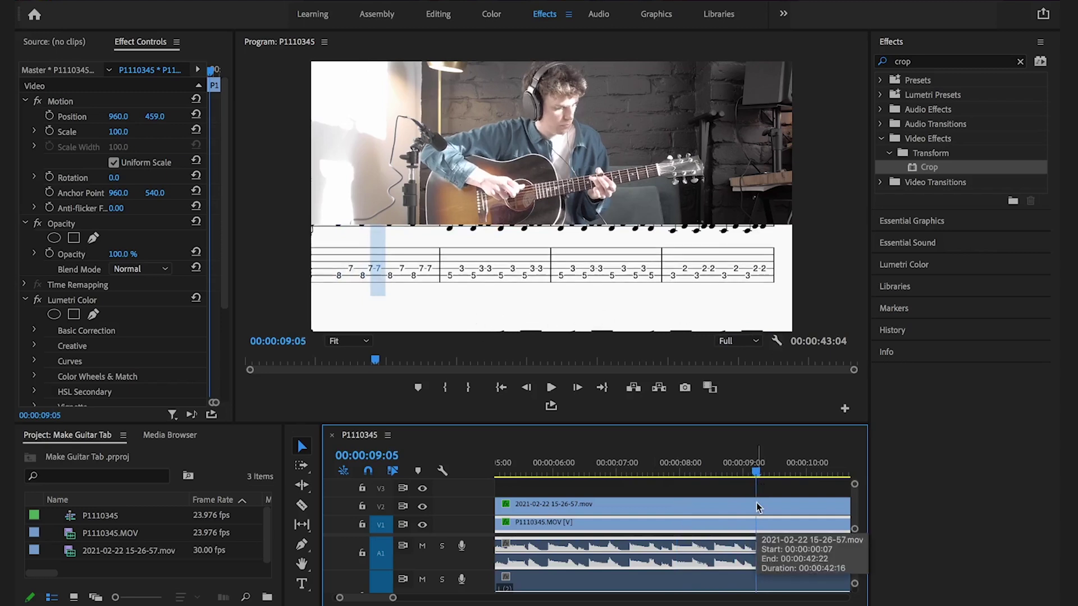
{"action": "key", "text": "Left"}
{"action": "key", "text": "Left"}
{"action": "key", "text": "Left"}
{"action": "key", "text": "Left"}
{"action": "key", "text": "Left"}
{"action": "key", "text": "Left"}
{"action": "key", "text": "Left"}
{"action": "key", "text": "Left"}
{"action": "key", "text": "Left"}
{"action": "key", "text": "Left"}
{"action": "key", "text": "Left"}
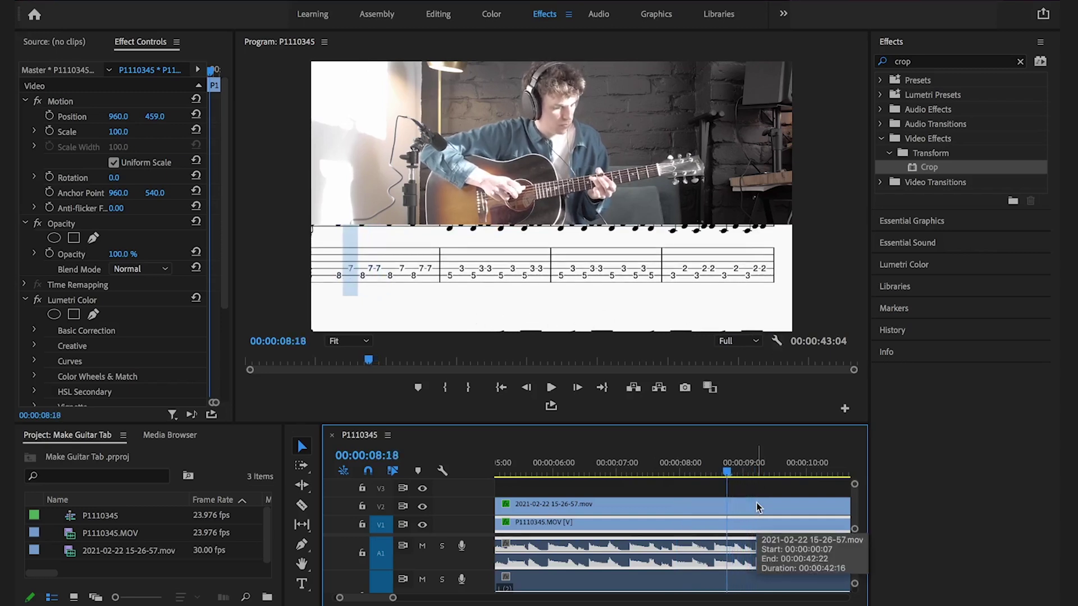
{"action": "key", "text": "Left"}
{"action": "key", "text": "Left"}
{"action": "key", "text": "Left"}
{"action": "key", "text": "Left"}
{"action": "key", "text": "Left"}
{"action": "key", "text": "Left"}
{"action": "key", "text": "Left"}
{"action": "key", "text": "Left"}
{"action": "key", "text": "Left"}
{"action": "key", "text": "Left"}
{"action": "key", "text": "Left"}
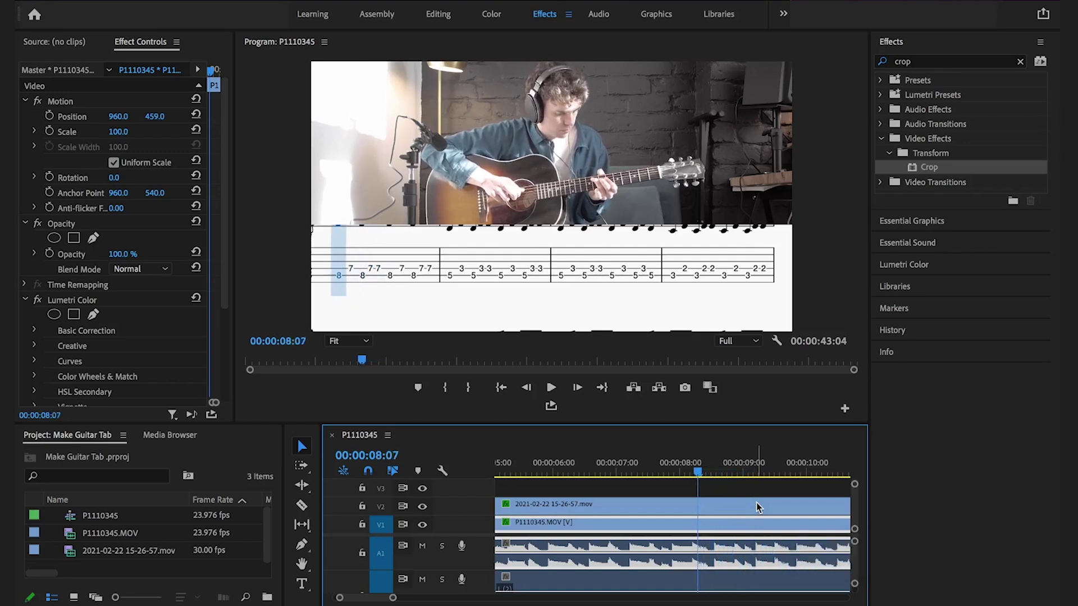
{"action": "key", "text": "Right"}
{"action": "key", "text": "Right"}
{"action": "key", "text": "Right"}
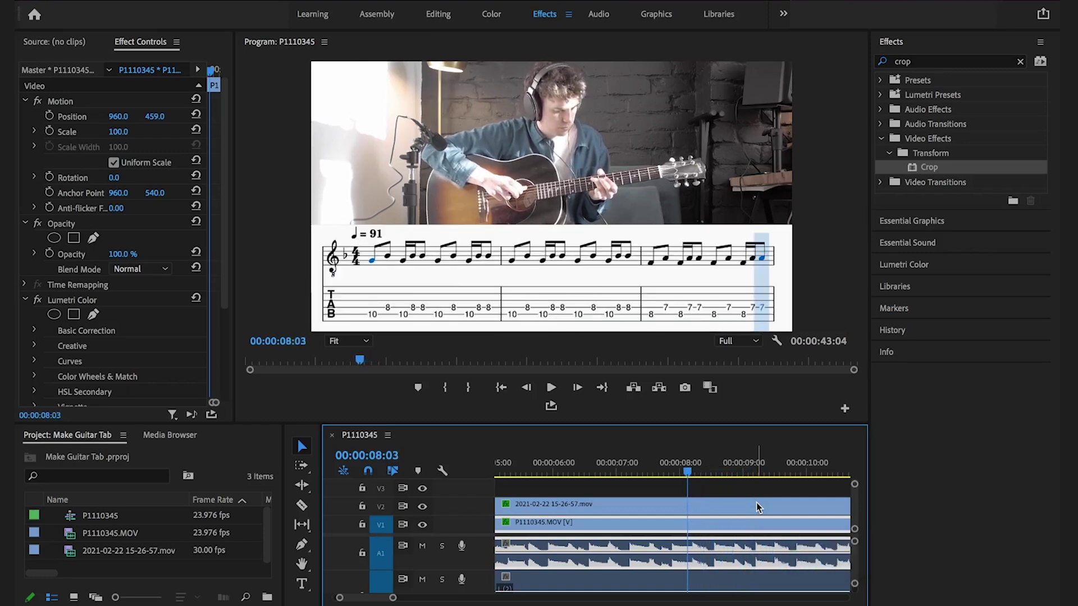
{"action": "key", "text": "Left"}
{"action": "key", "text": "Right"}
{"action": "key", "text": "Left"}
{"action": "key", "text": "Right"}
{"action": "key", "text": "c"}
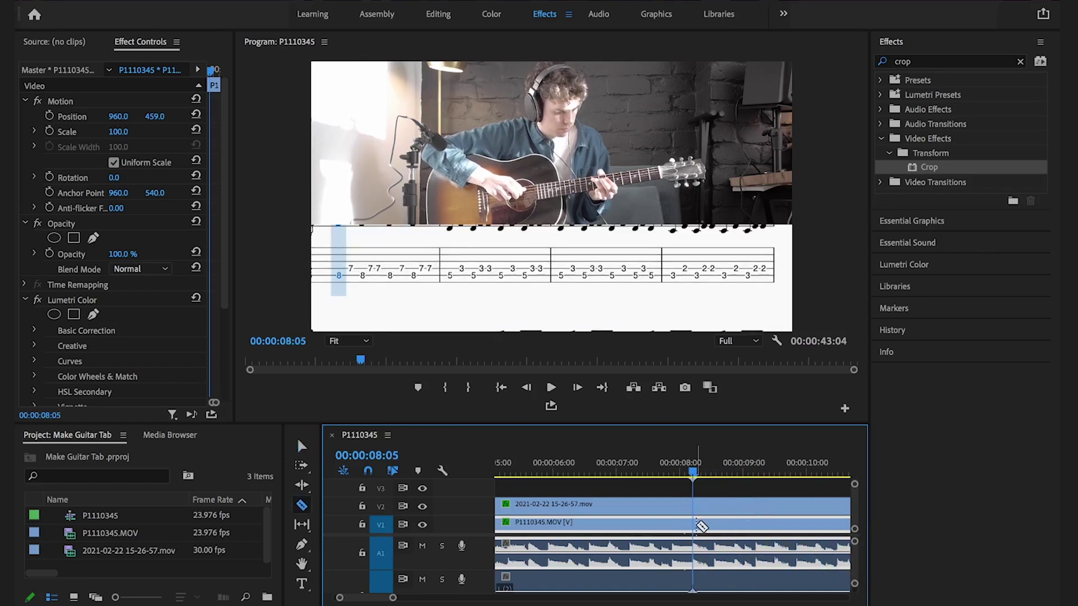
{"action": "key", "text": "ctrl+k"}
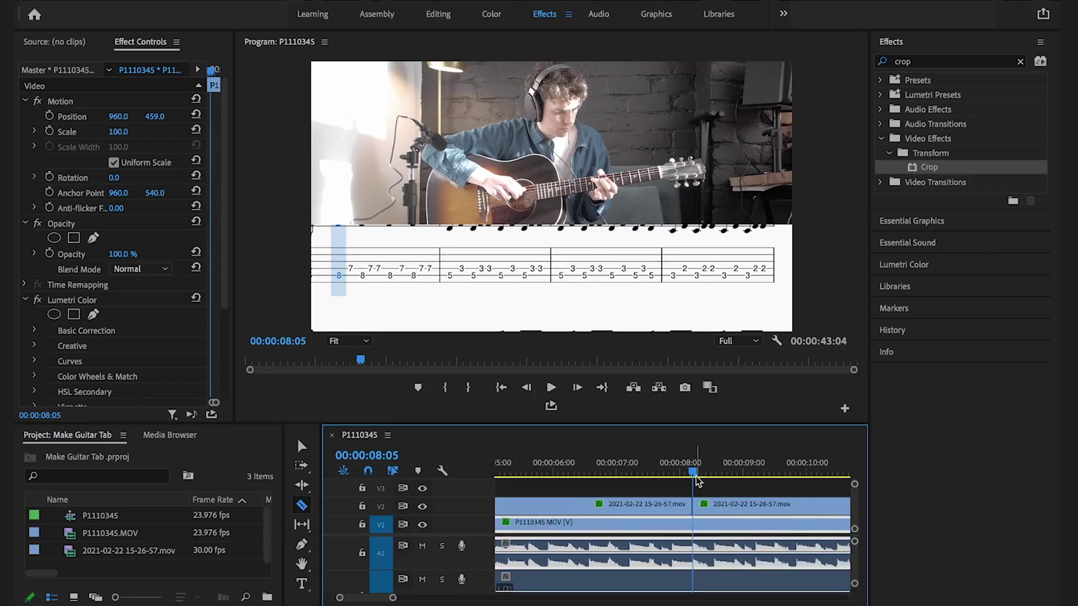
{"action": "key", "text": "v"}
Step: Position the second screen recording segment at 973, 1083 and set its Crop Top to 21%
{"action": "left_click", "coordinate": [733, 505]}
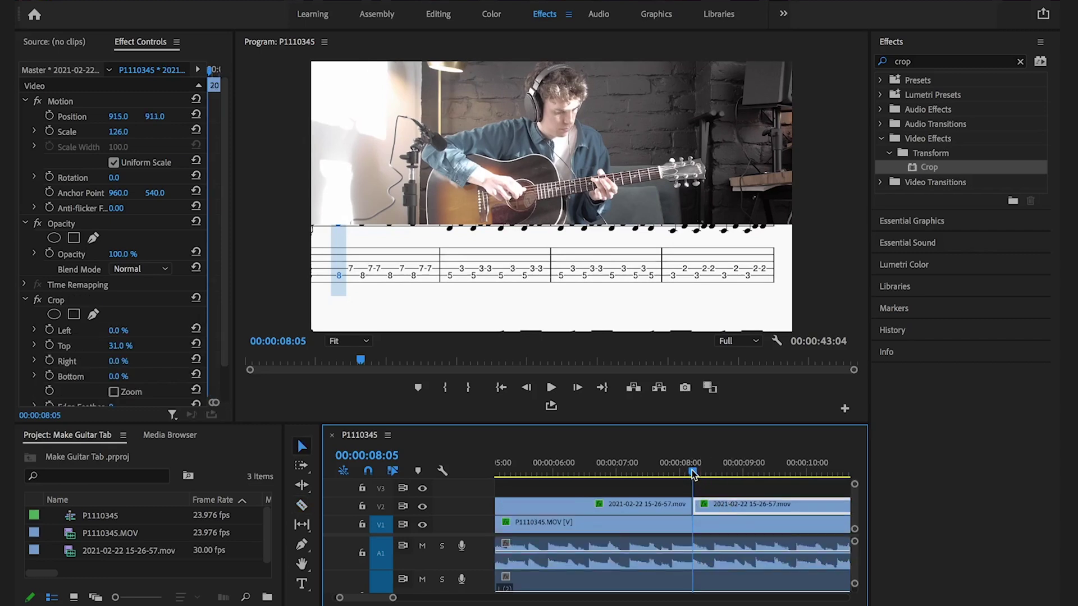
{"action": "left_click_drag", "start_coordinate": [692, 474], "coordinate": [702, 474]}
{"action": "left_click_drag", "start_coordinate": [117, 116], "coordinate": [238, 117]}
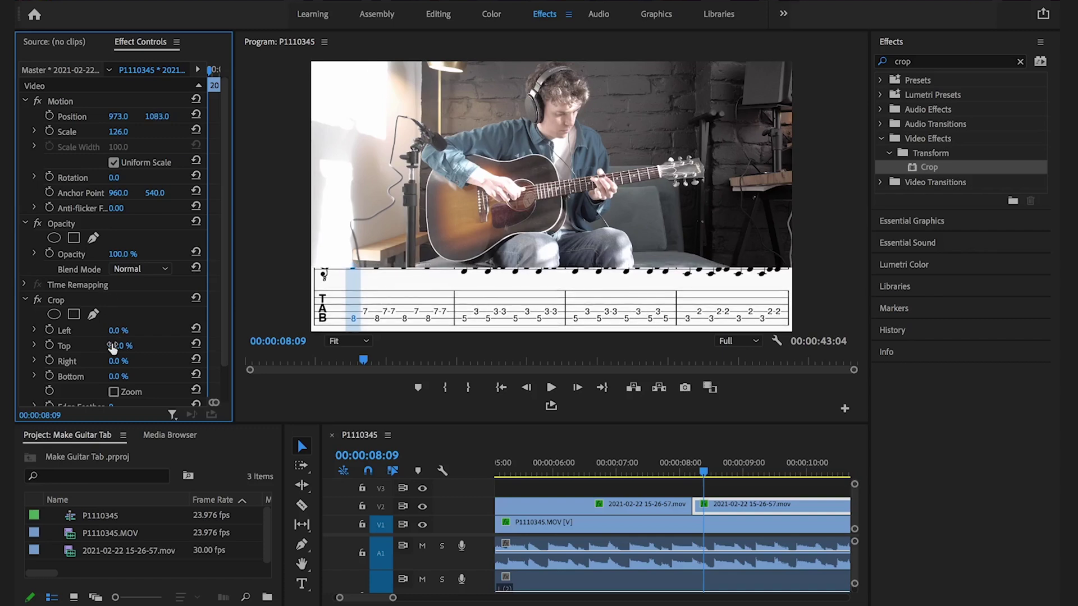
{"action": "mouse_move", "coordinate": [119, 346]}
{"action": "left_mouse_down"}
{"action": "mouse_move", "coordinate": [96, 345]}
{"action": "mouse_move", "coordinate": [130, 346]}
{"action": "left_mouse_up"}
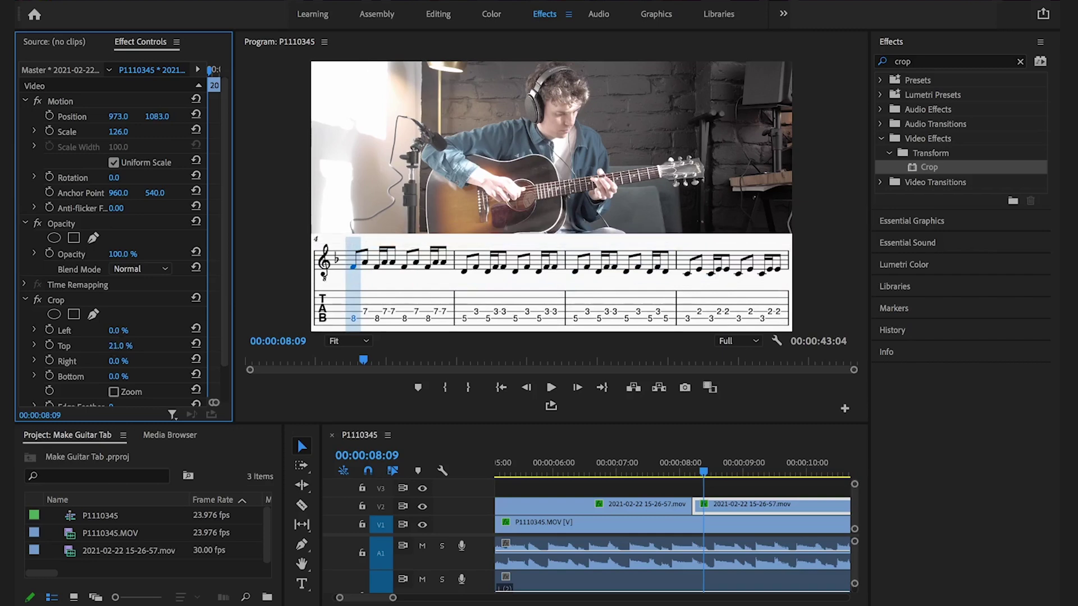
Step: Play across the cut to check the transition between the first and second score lines
{"action": "left_click_drag", "start_coordinate": [701, 476], "coordinate": [617, 474]}
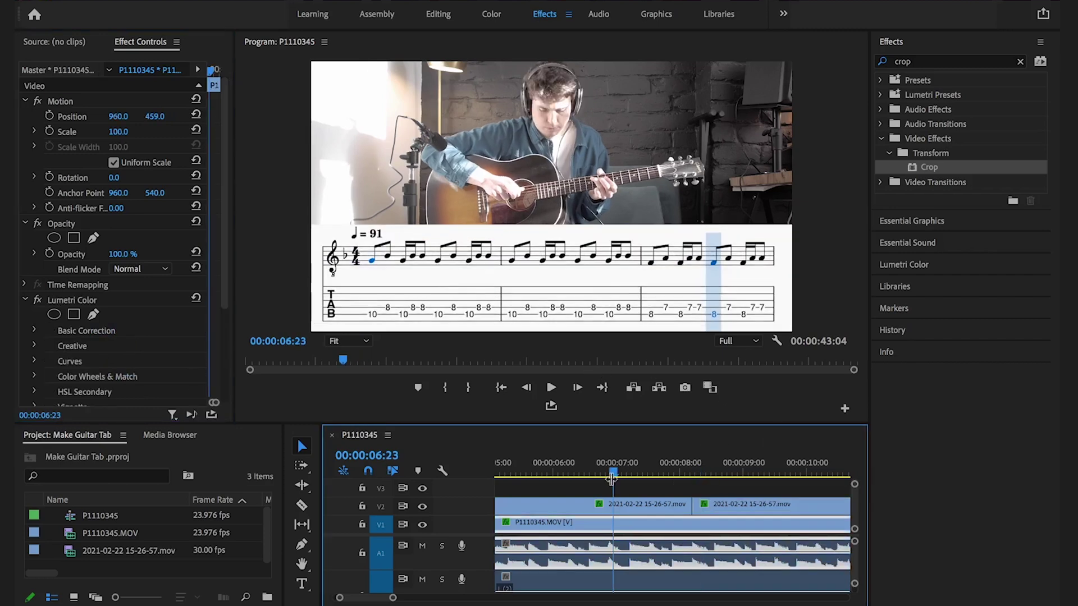
{"action": "key", "text": "space"}
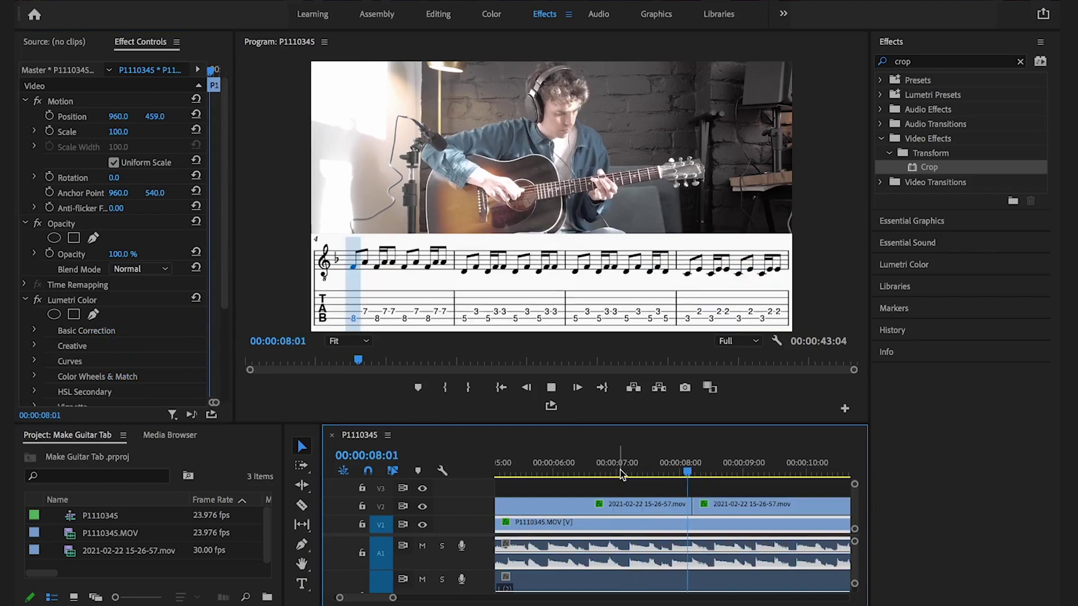
{"action": "key", "text": "space"}
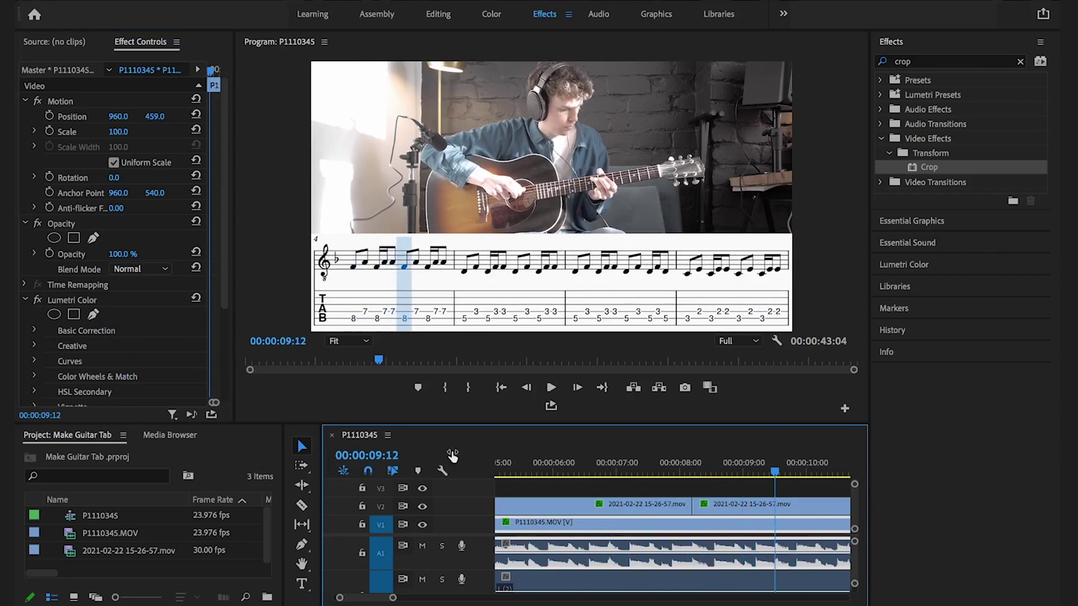
Step: Lower the first screen recording segment to position 915, 933 and set its Crop Top to 34%
{"action": "left_click_drag", "start_coordinate": [774, 472], "coordinate": [655, 483]}
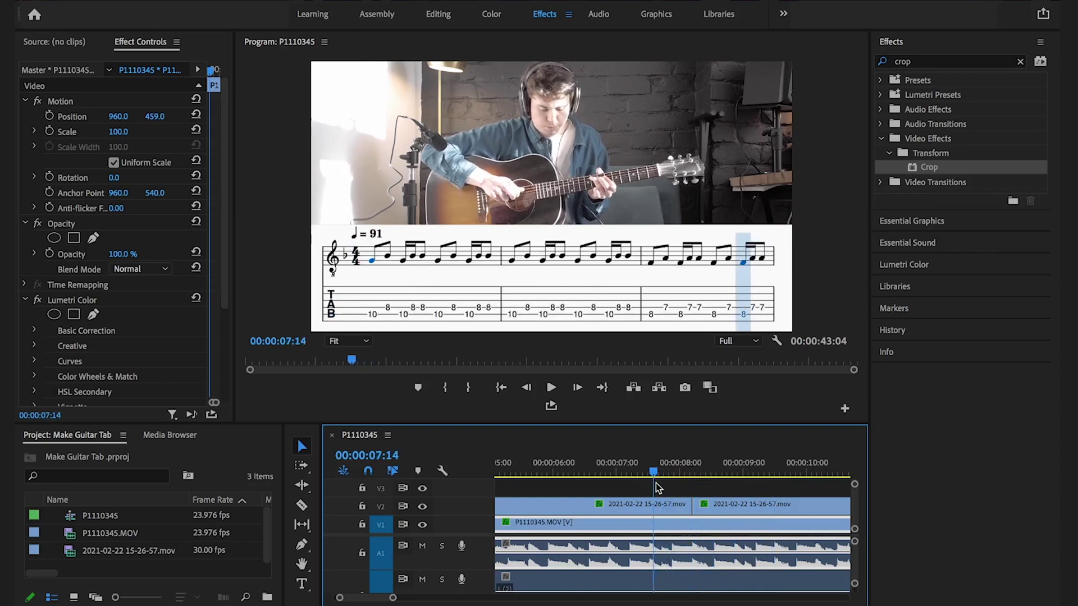
{"action": "left_click", "coordinate": [624, 506]}
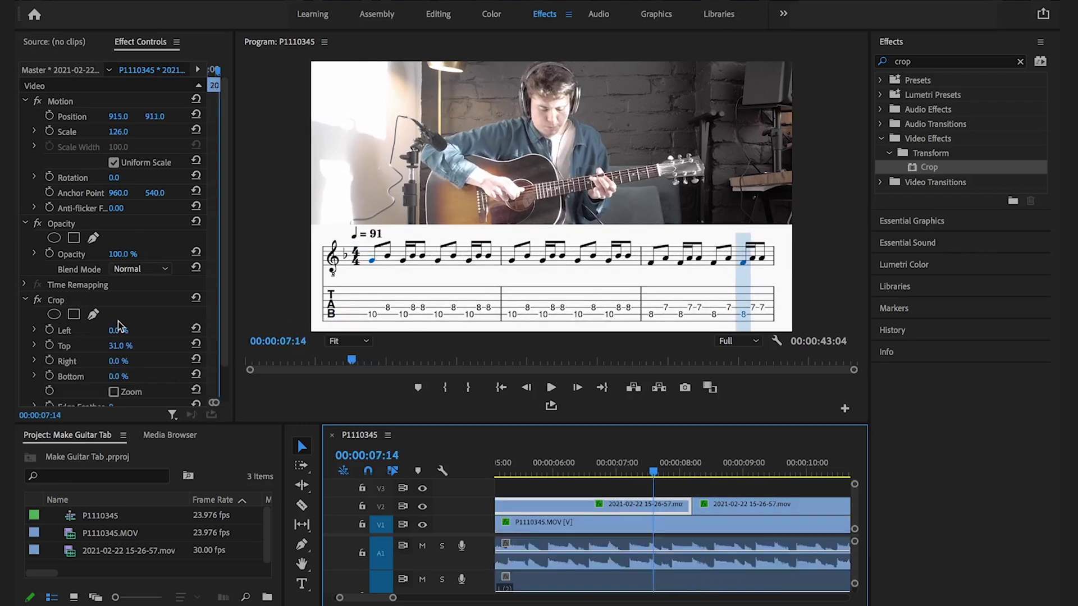
{"action": "left_click_drag", "start_coordinate": [140, 132], "coordinate": [166, 116]}
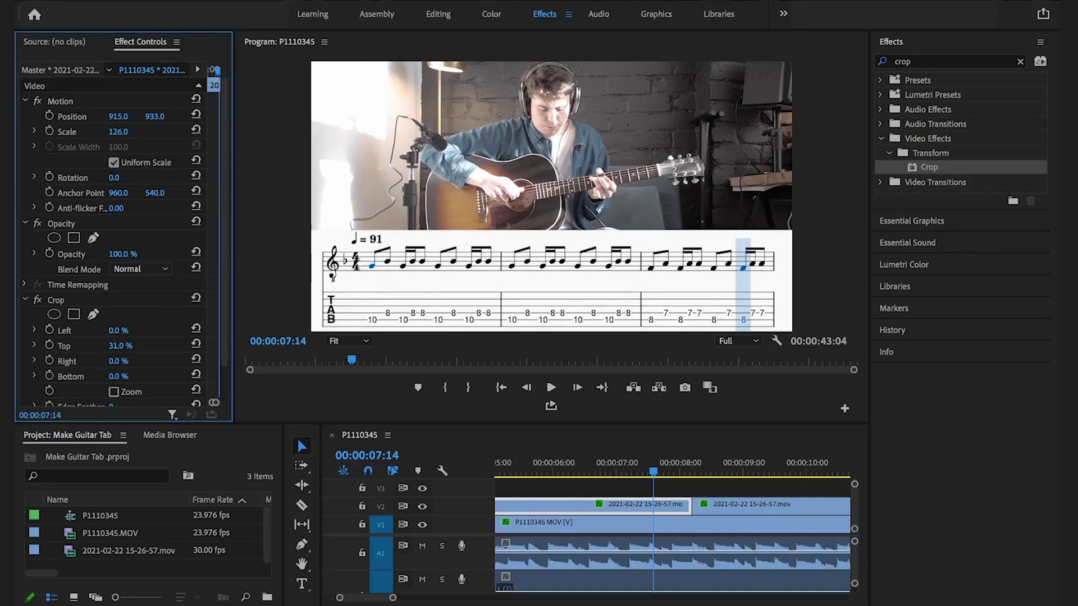
{"action": "left_click_drag", "start_coordinate": [119, 345], "coordinate": [124, 345]}
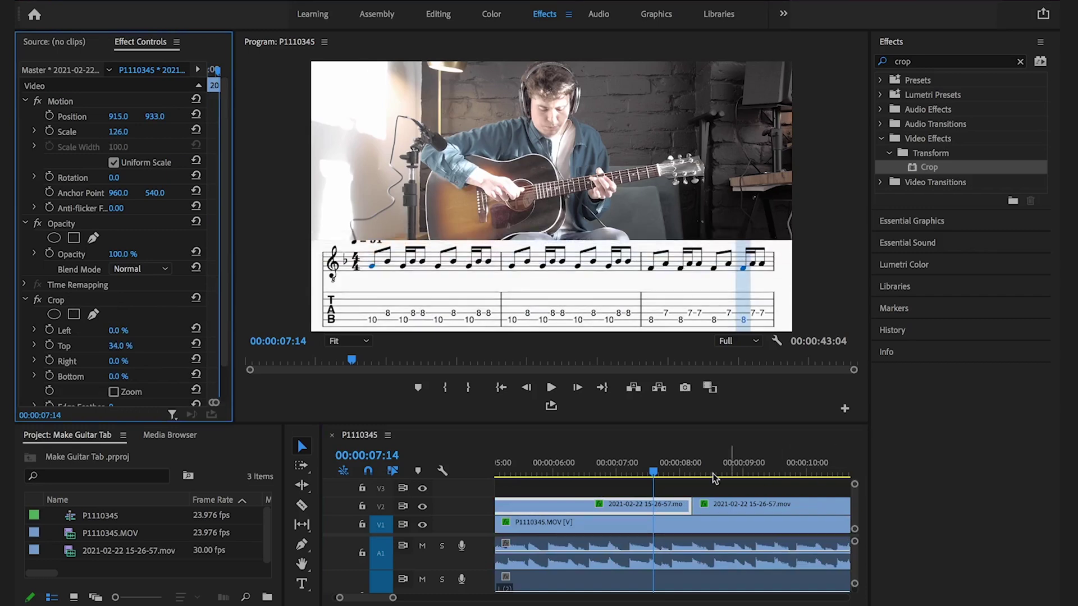
Step: Try lowering the guitar footage to a vertical position of 474
{"action": "left_click_drag", "start_coordinate": [654, 474], "coordinate": [680, 474]}
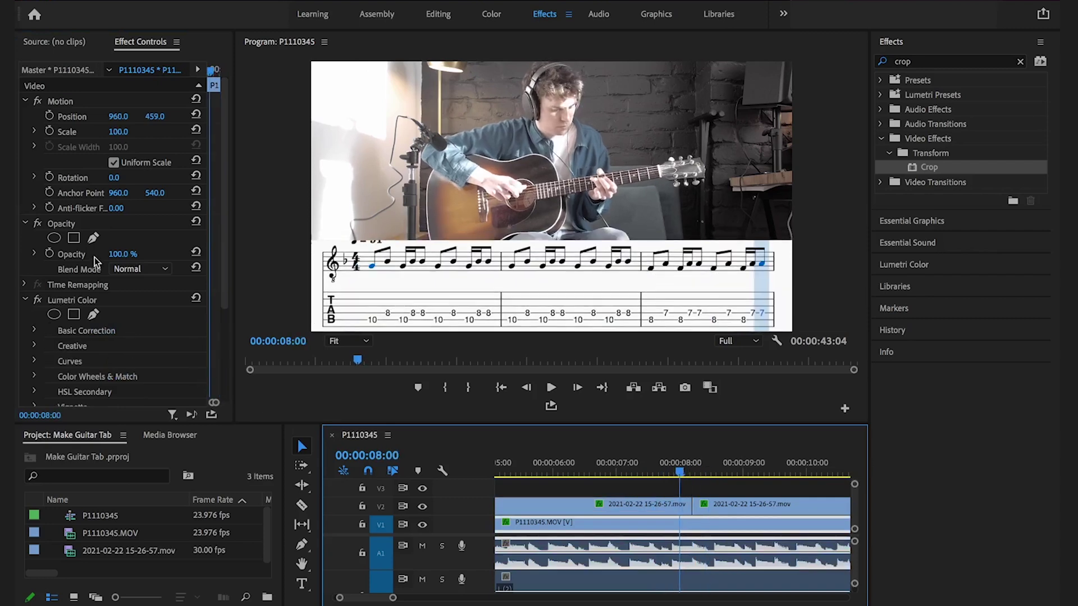
{"action": "left_click_drag", "start_coordinate": [149, 117], "coordinate": [149, 117]}
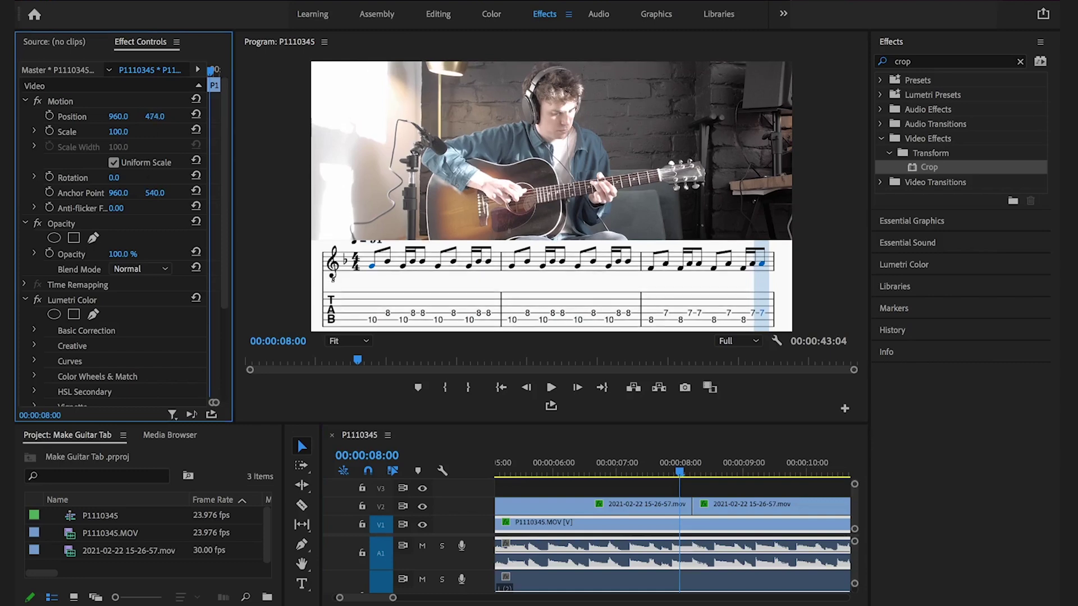
Step: Set the Crop Top of the first screen recording segment to 33%
{"action": "left_click", "coordinate": [645, 505]}
{"action": "left_click_drag", "start_coordinate": [154, 192], "coordinate": [149, 193]}
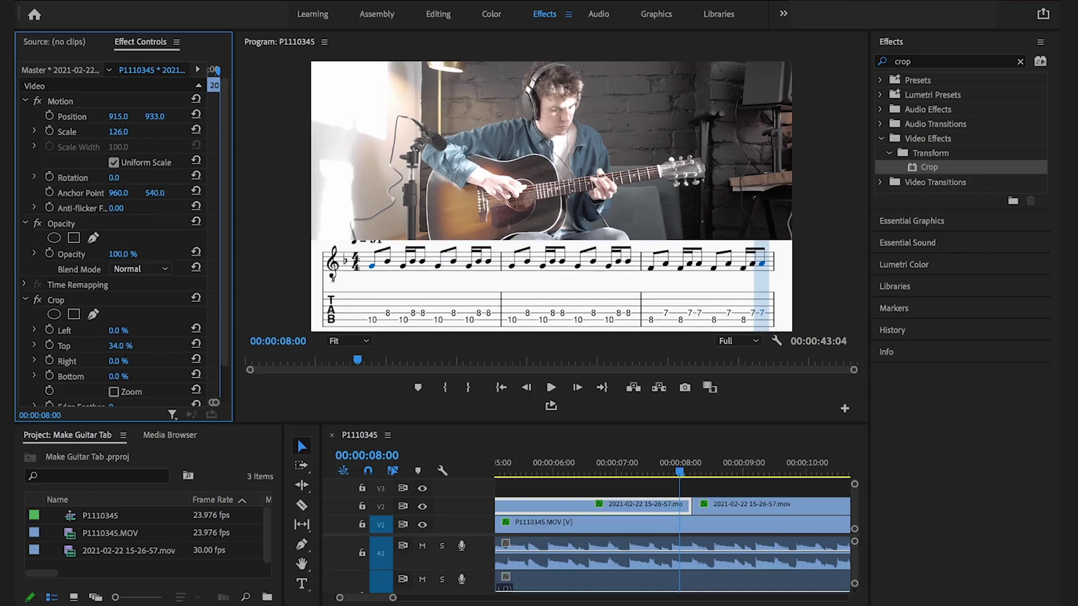
{"action": "left_click_drag", "start_coordinate": [115, 346], "coordinate": [112, 346]}
Step: Split the screen recording where the score moves to its third line and position the new segment at 973, 560
{"action": "key", "text": "space"}
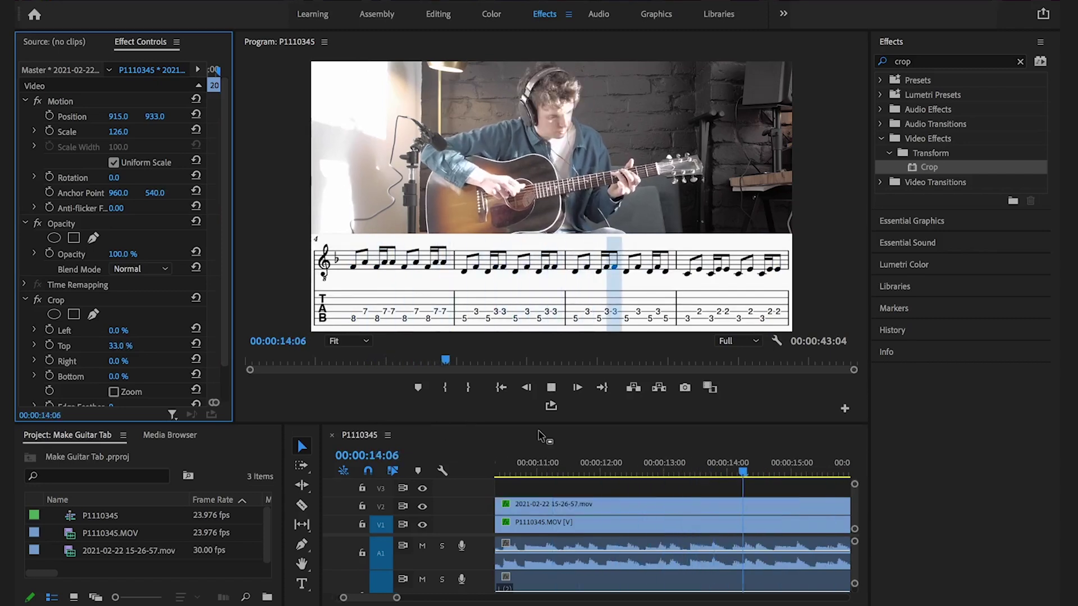
{"action": "left_click", "coordinate": [499, 471]}
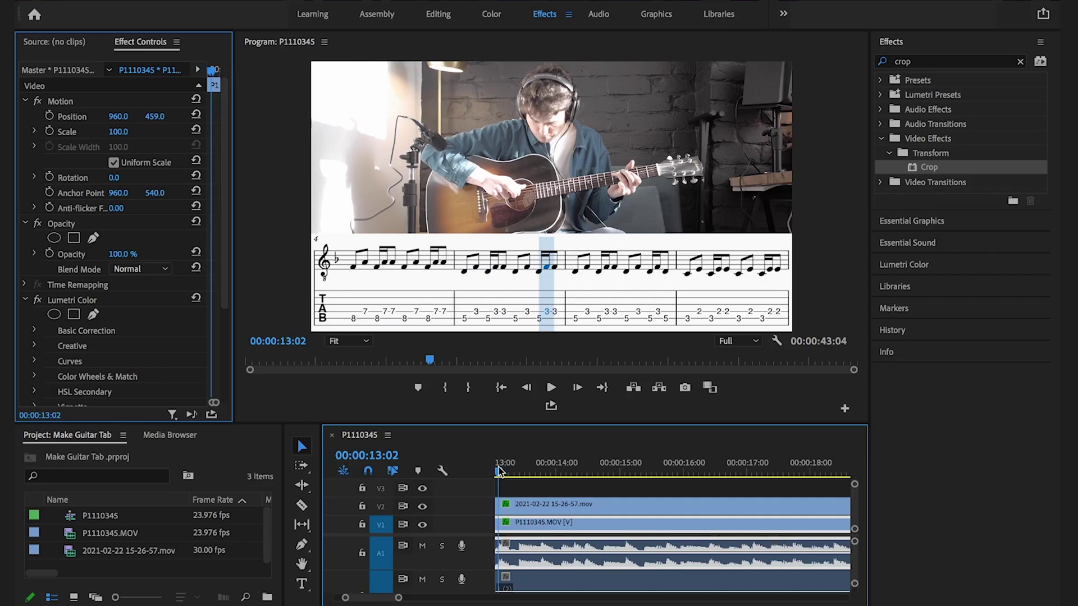
{"action": "left_click_drag", "start_coordinate": [497, 466], "coordinate": [507, 467]}
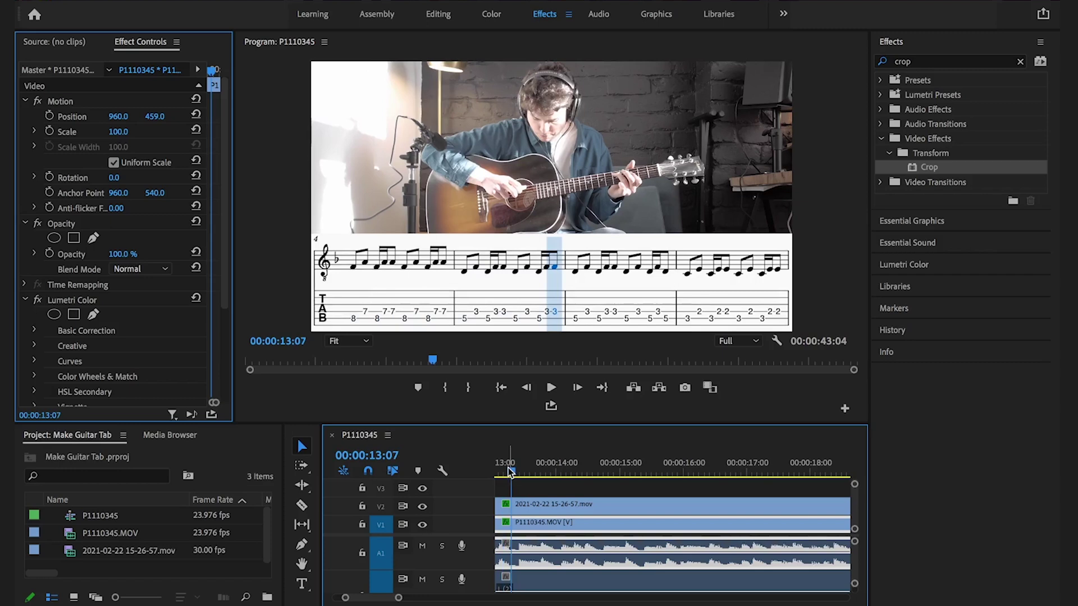
{"action": "left_click_drag", "start_coordinate": [509, 469], "coordinate": [680, 479]}
{"action": "key", "text": "c"}
{"action": "key", "text": "v"}
{"action": "left_click", "coordinate": [696, 504]}
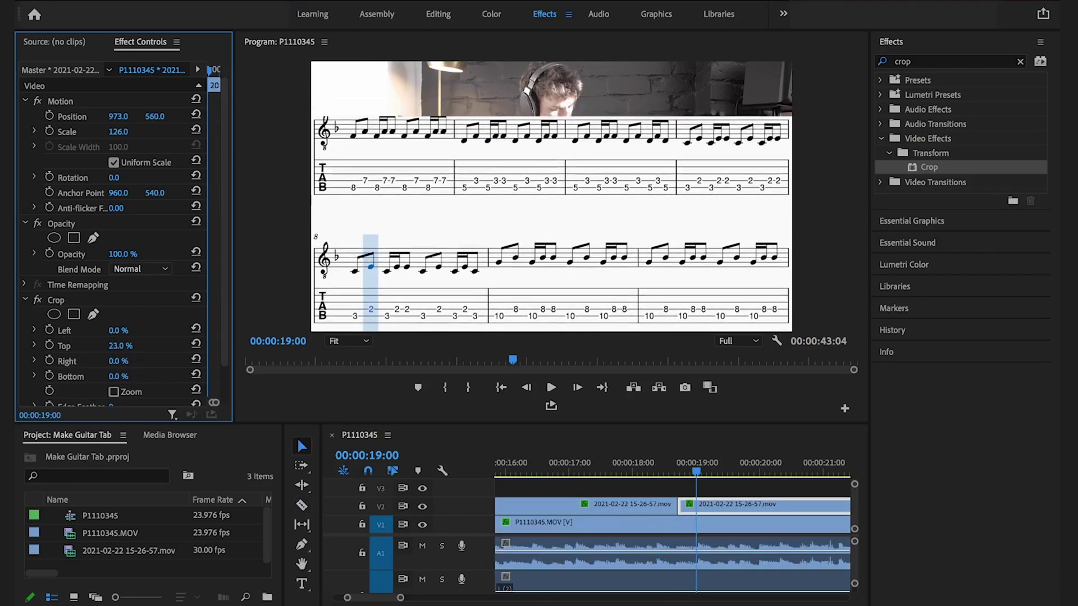
Step: Split the screen recording at the next score line change and adjust the position and top crop to show only that line
{"action": "left_click_drag", "start_coordinate": [696, 472], "coordinate": [529, 475]}
{"action": "key", "text": "ctrl+k"}
{"action": "left_click_drag", "start_coordinate": [154, 193], "coordinate": [168, 192]}
{"action": "left_click_drag", "start_coordinate": [119, 346], "coordinate": [126, 345]}
Step: Fit the whole sequence in the timeline and check the alignment of the last score lines
{"action": "left_click", "coordinate": [703, 522]}
{"action": "key", "text": "space"}
{"action": "key", "text": "backslash"}
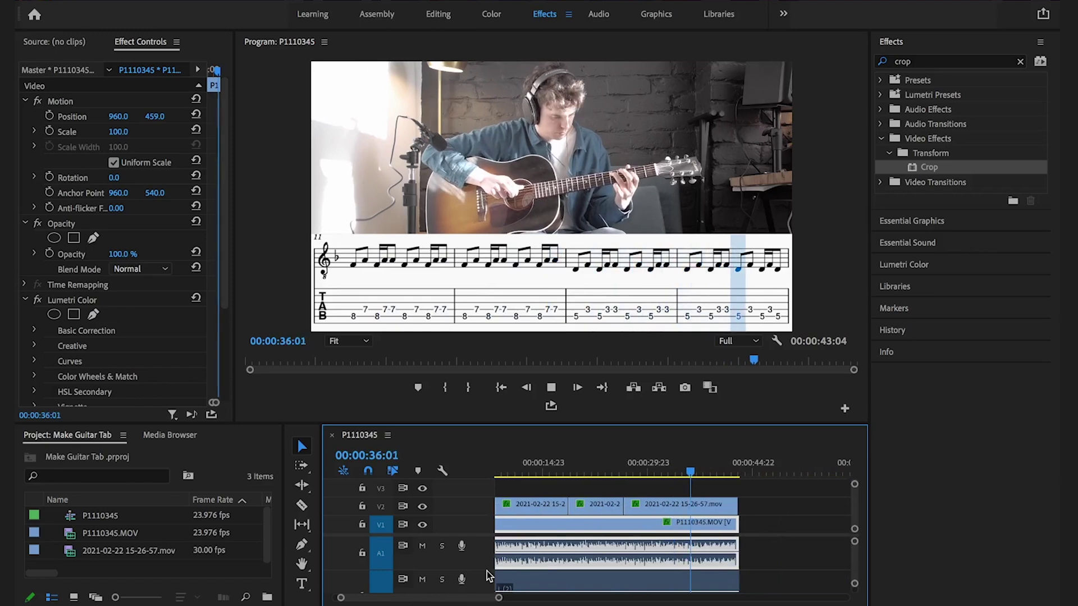
{"action": "left_click", "coordinate": [725, 471]}
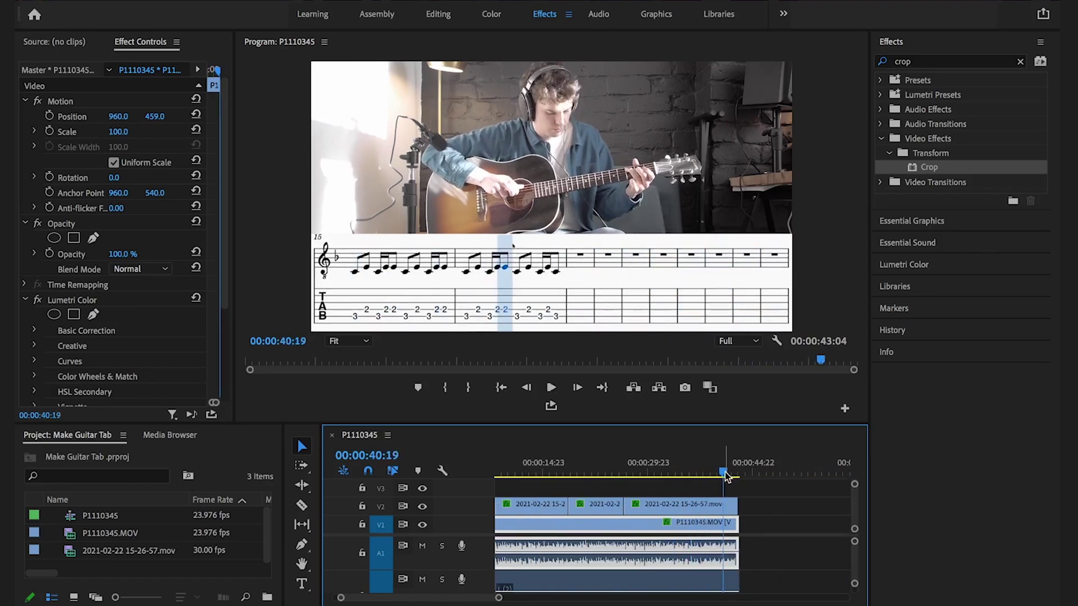
{"action": "left_click_drag", "start_coordinate": [724, 473], "coordinate": [675, 488]}
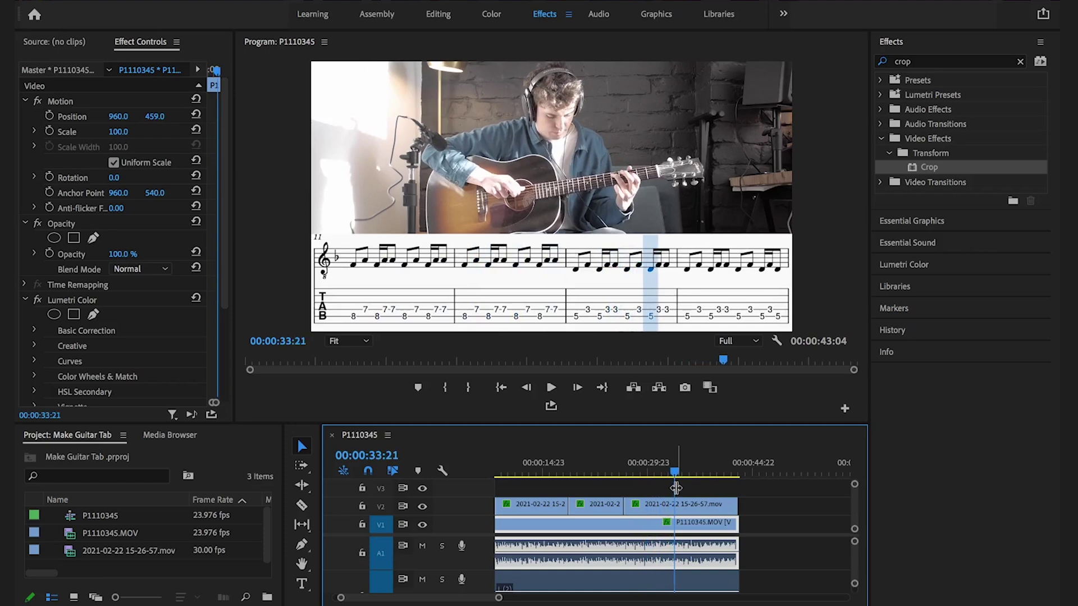
Step: Return to the start of the sequence and play the opening of the finished play-along video
{"action": "left_click_drag", "start_coordinate": [675, 488], "coordinate": [458, 492]}
{"action": "key", "text": "space"}
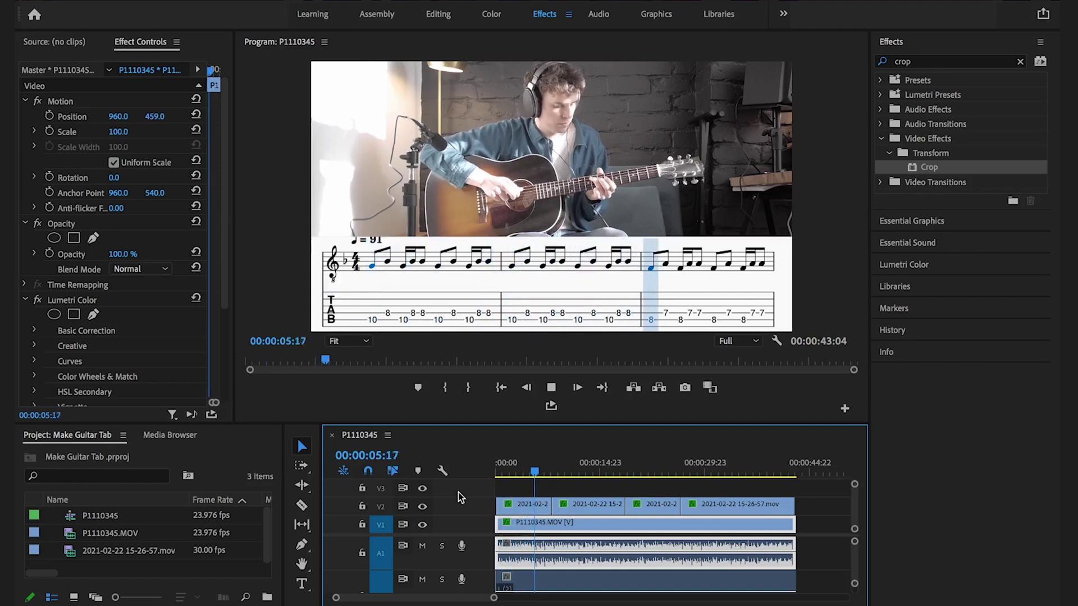
{"action": "key", "text": "space"}
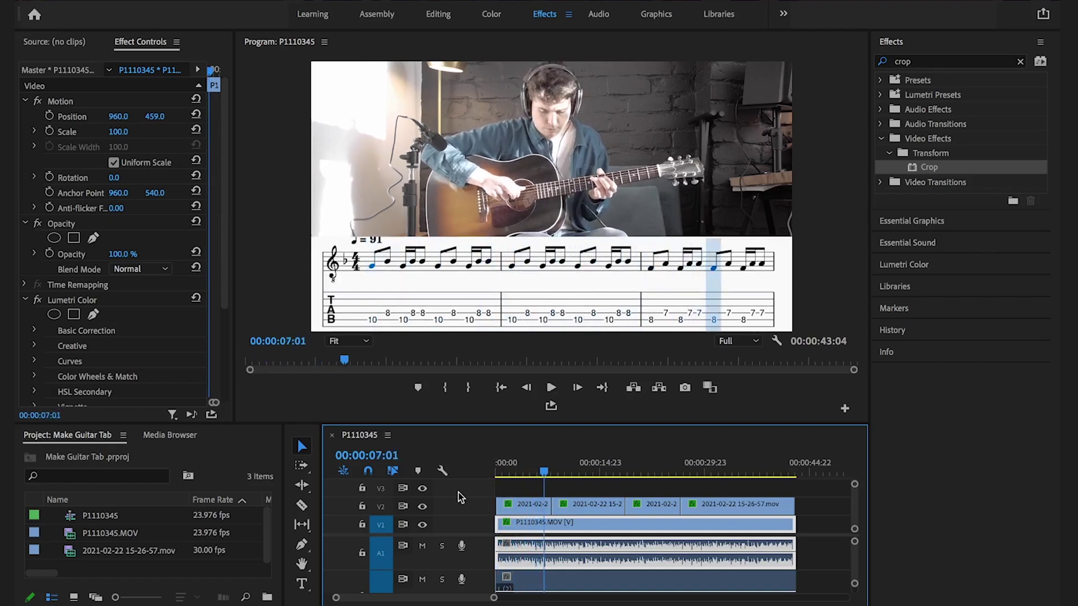